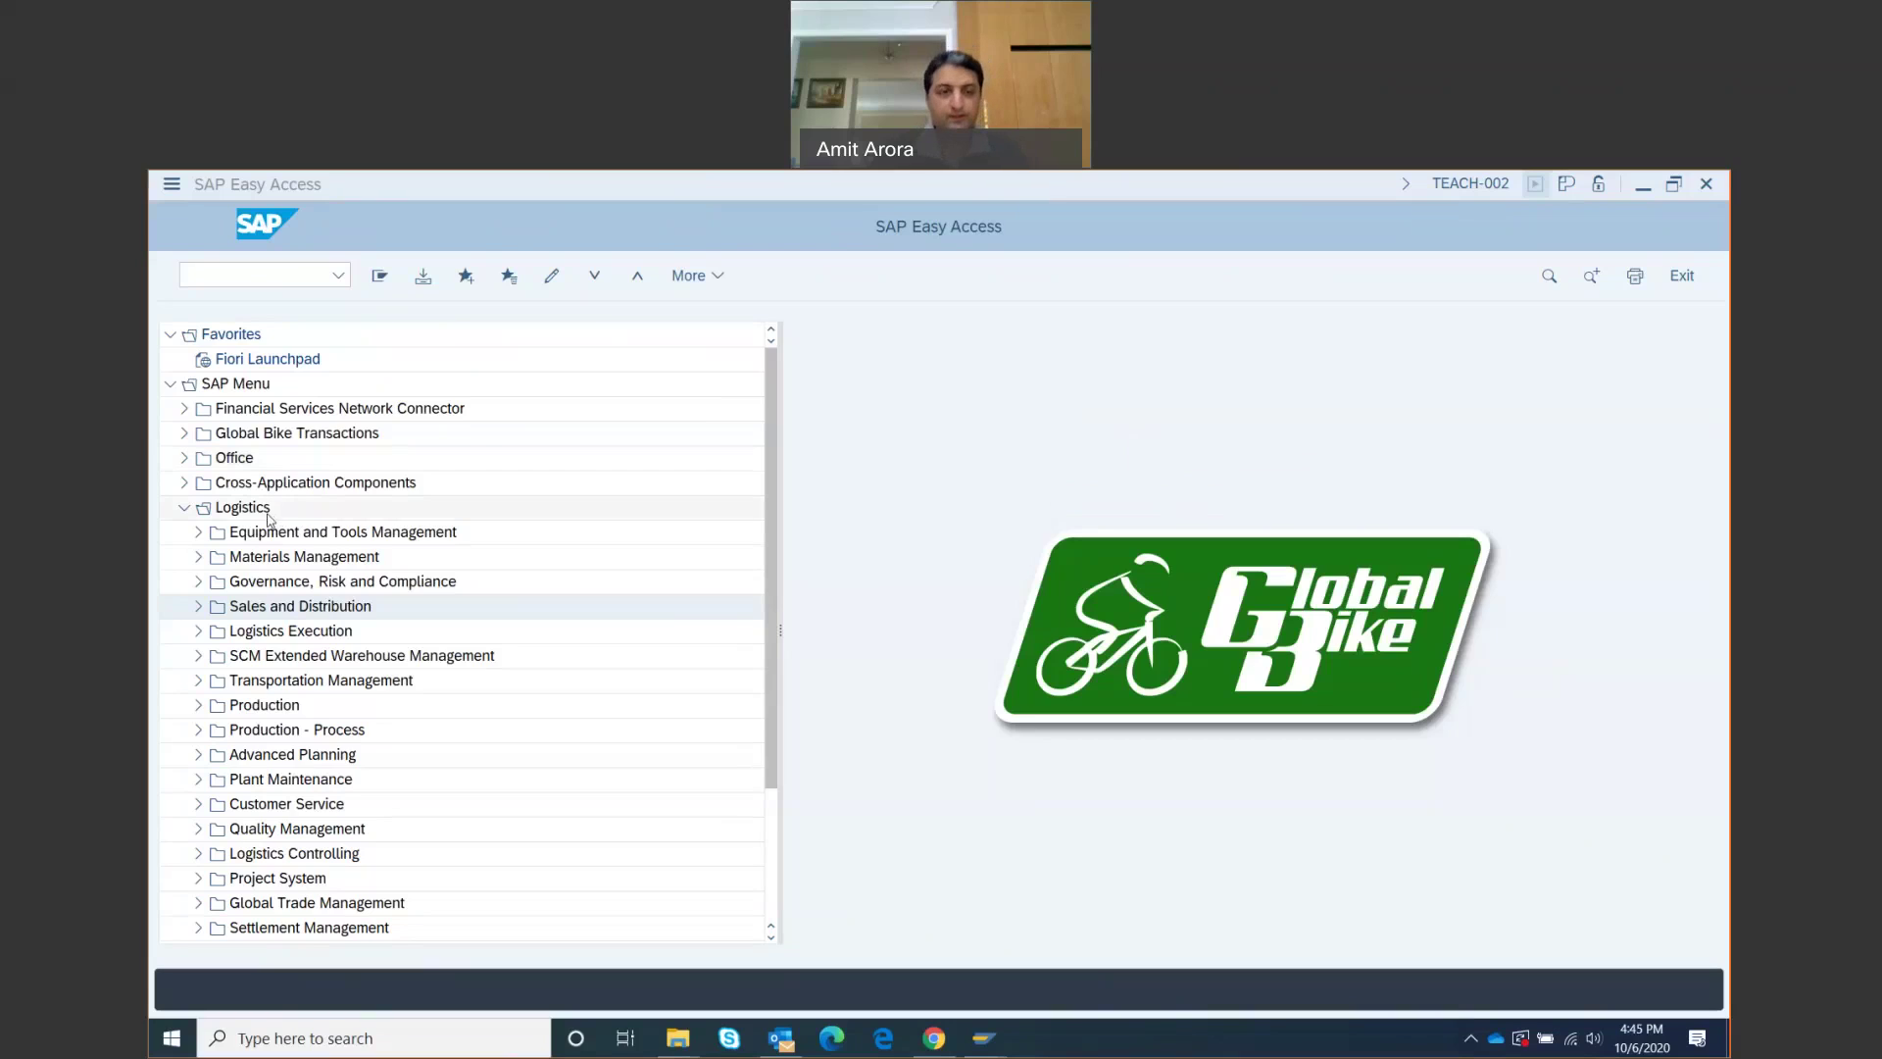
Expand Materials Management > Inventory Management > Environment > Stock and launch the Stock Overview report.
{"action": "left_click", "coordinate": [198, 558]}
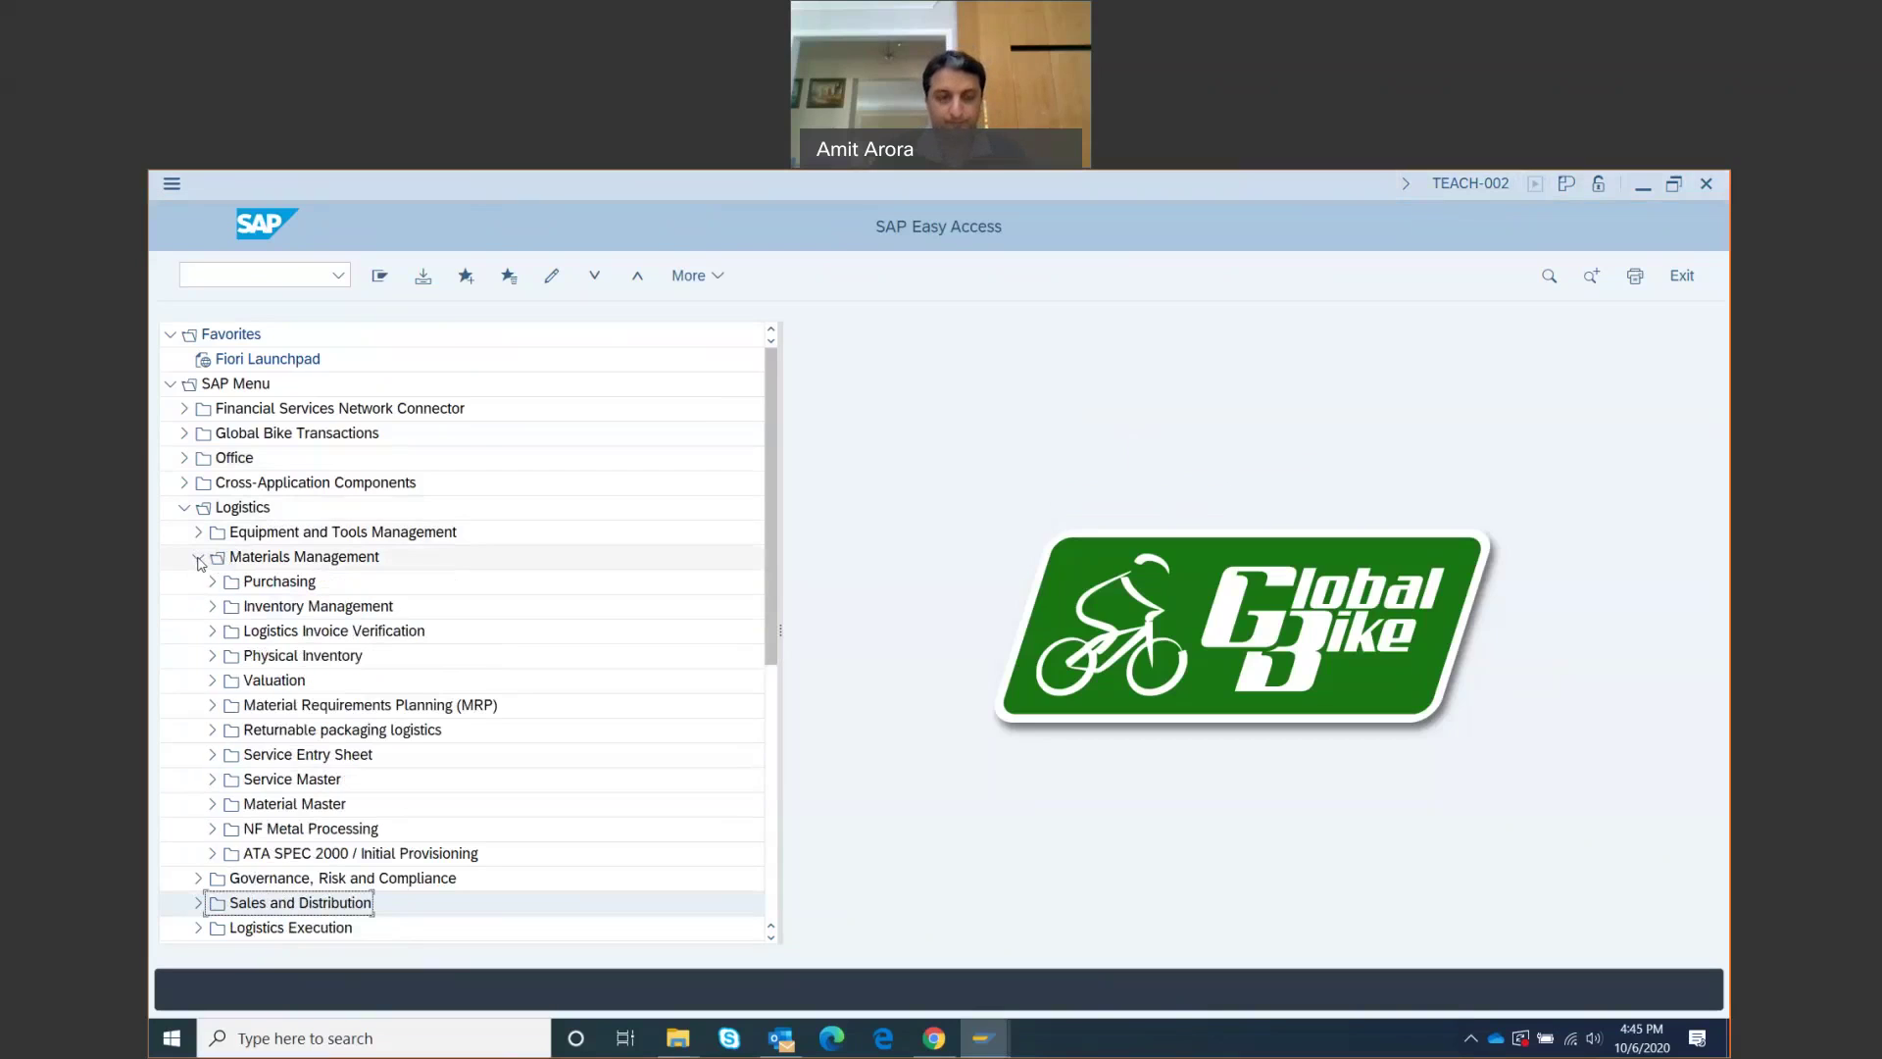
{"action": "left_click", "coordinate": [213, 607]}
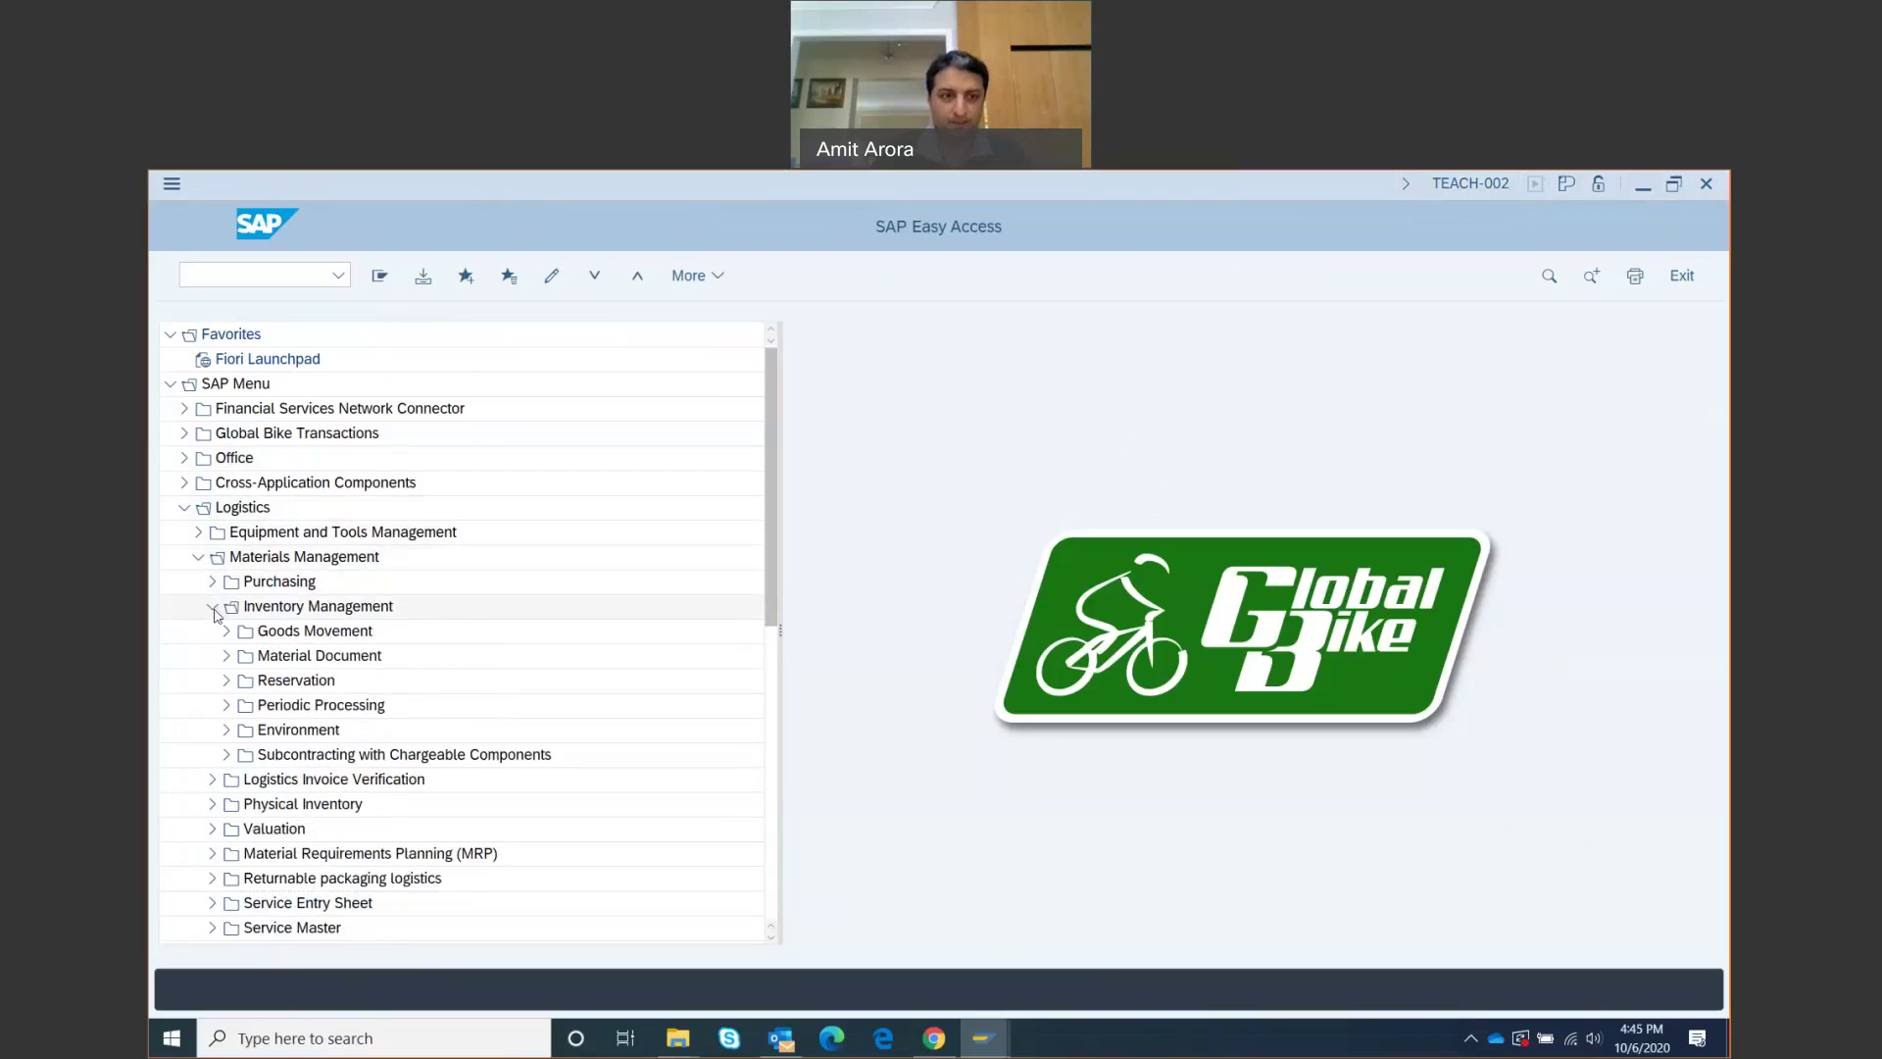
{"action": "left_click", "coordinate": [228, 732]}
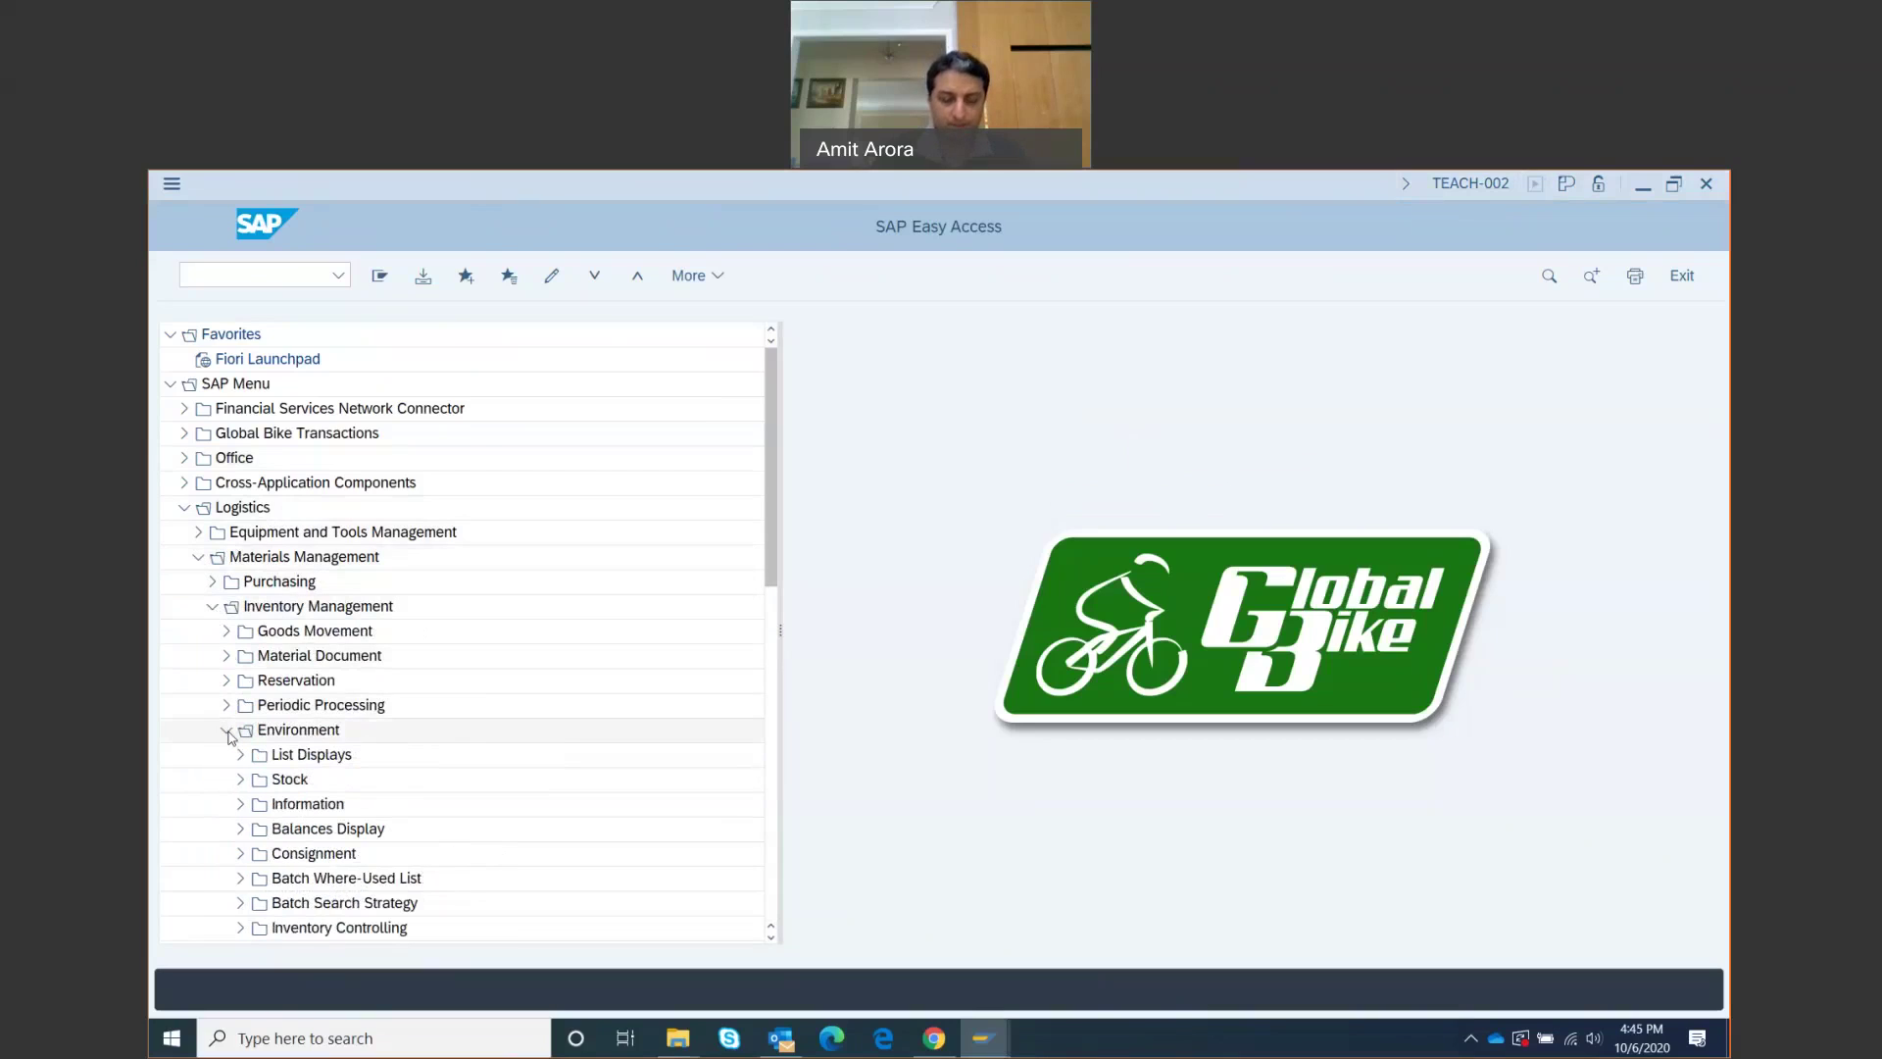
{"action": "left_click", "coordinate": [240, 780]}
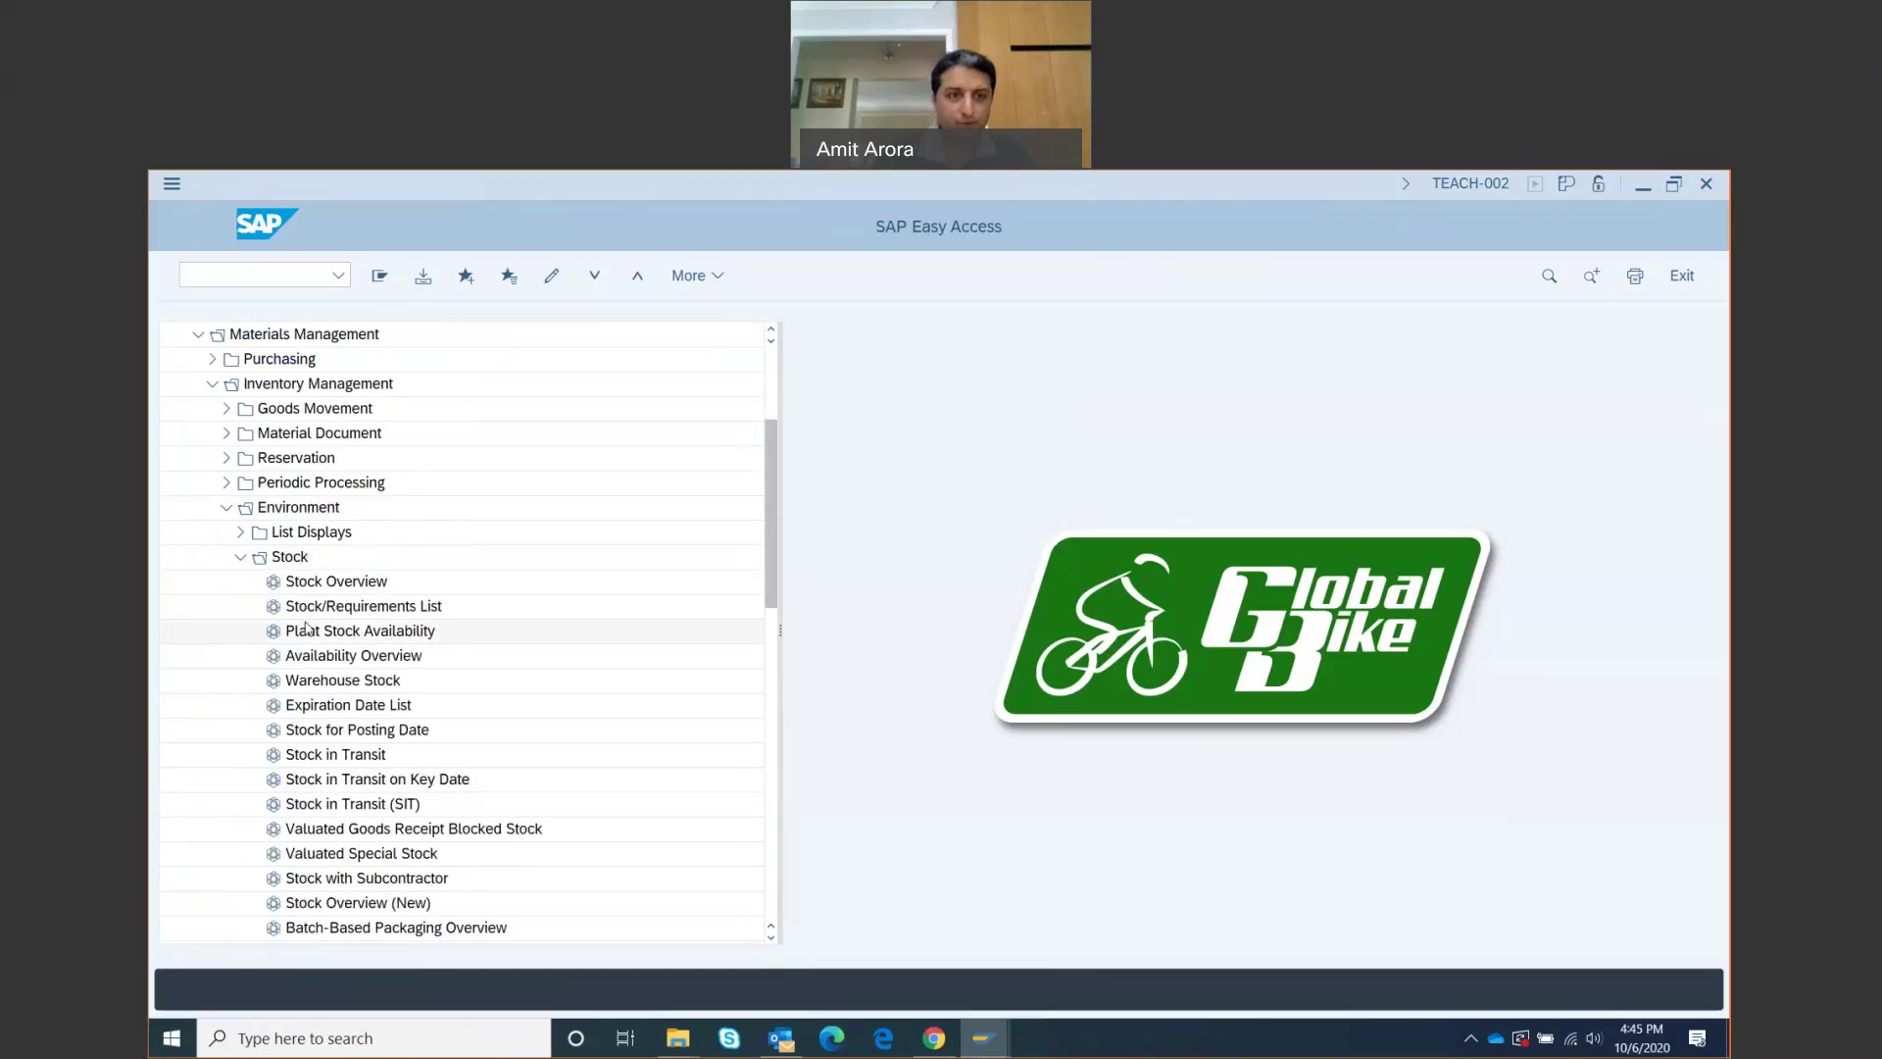
{"action": "double_click", "coordinate": [326, 581]}
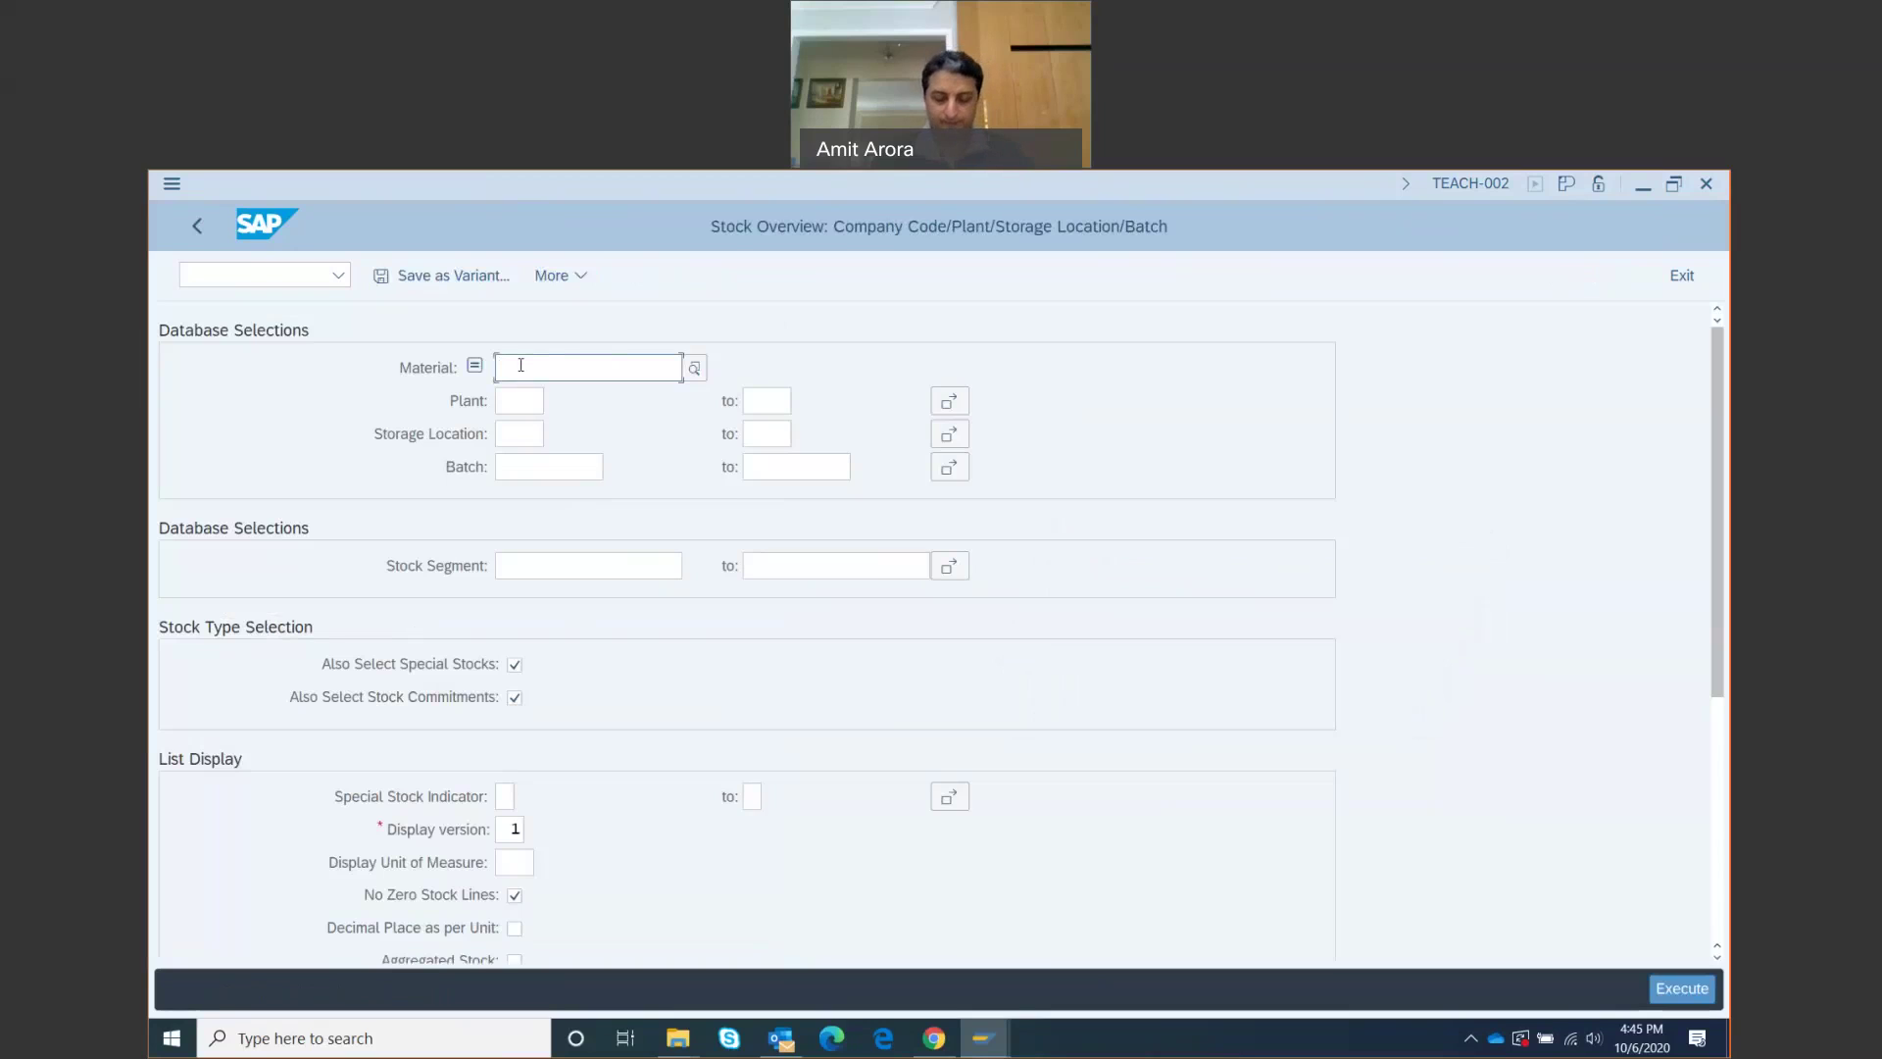
Search sales materials by description for *002 from the Material field's search help.
{"action": "left_click", "coordinate": [695, 368]}
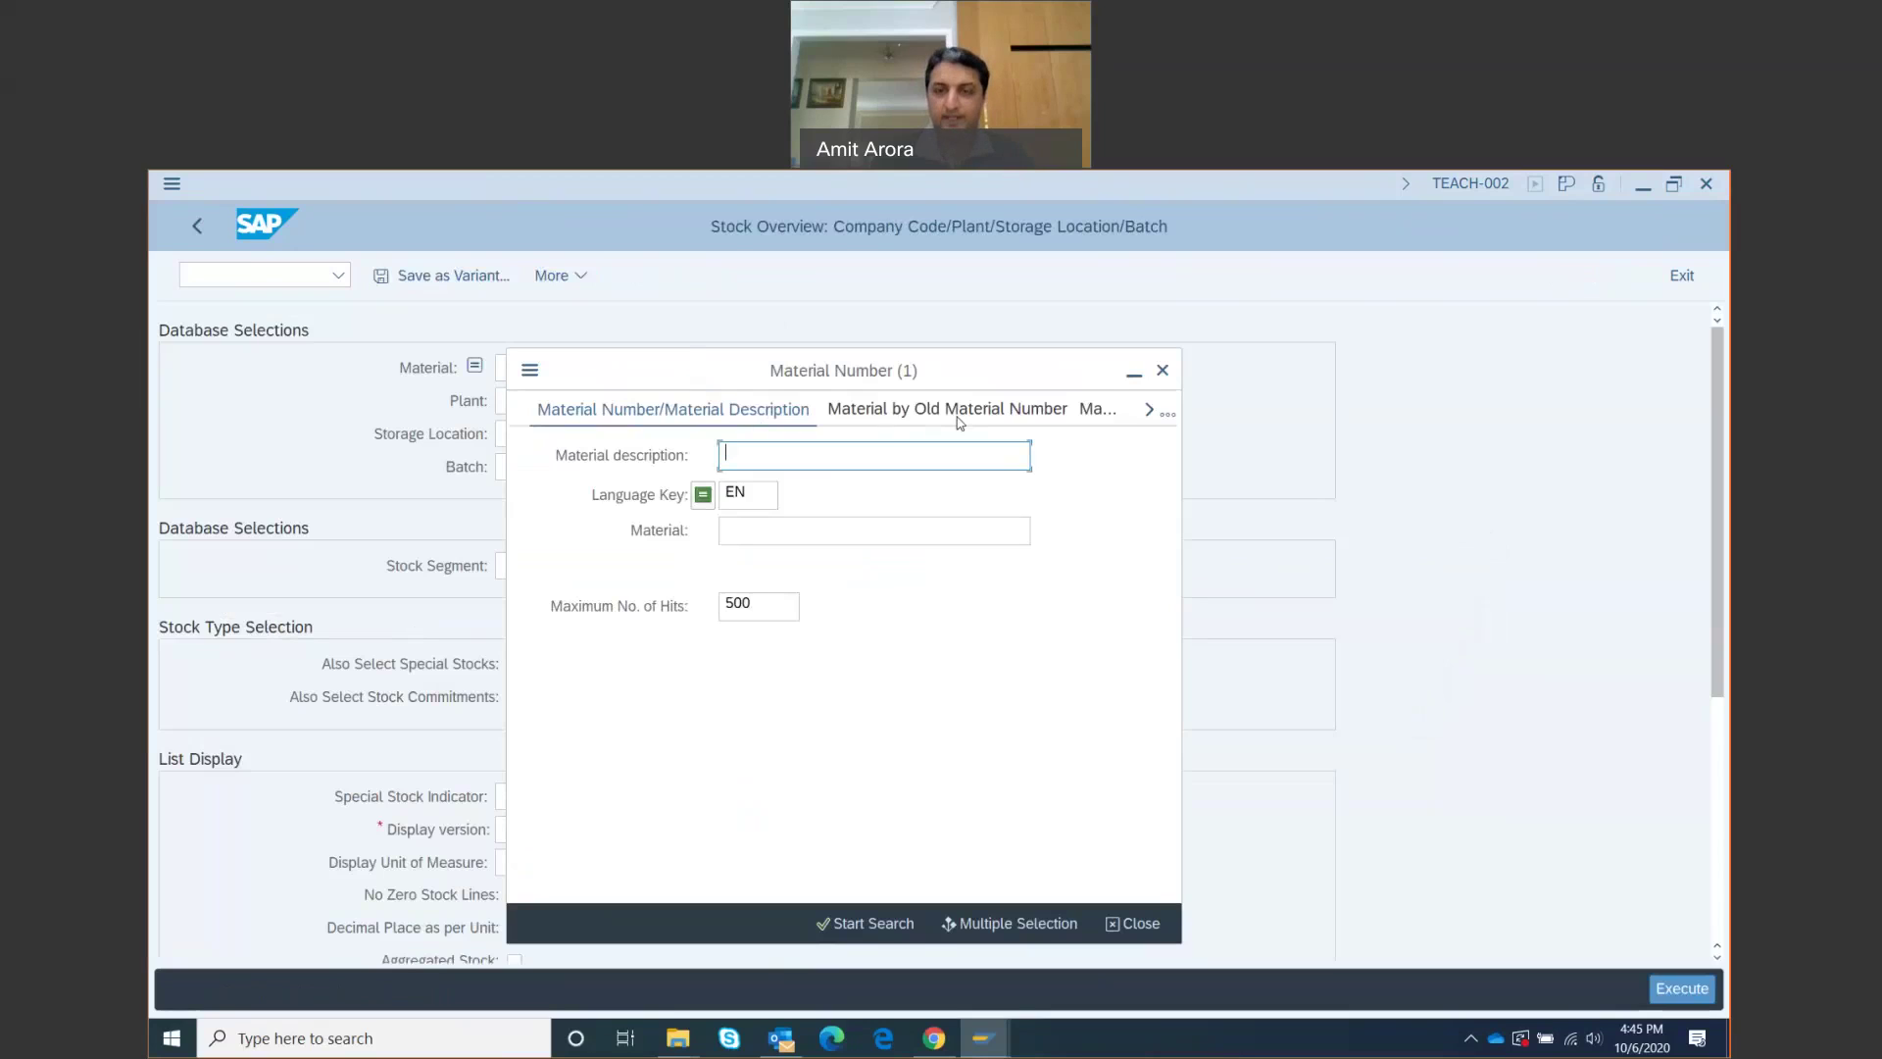
{"action": "left_click", "coordinate": [1167, 415]}
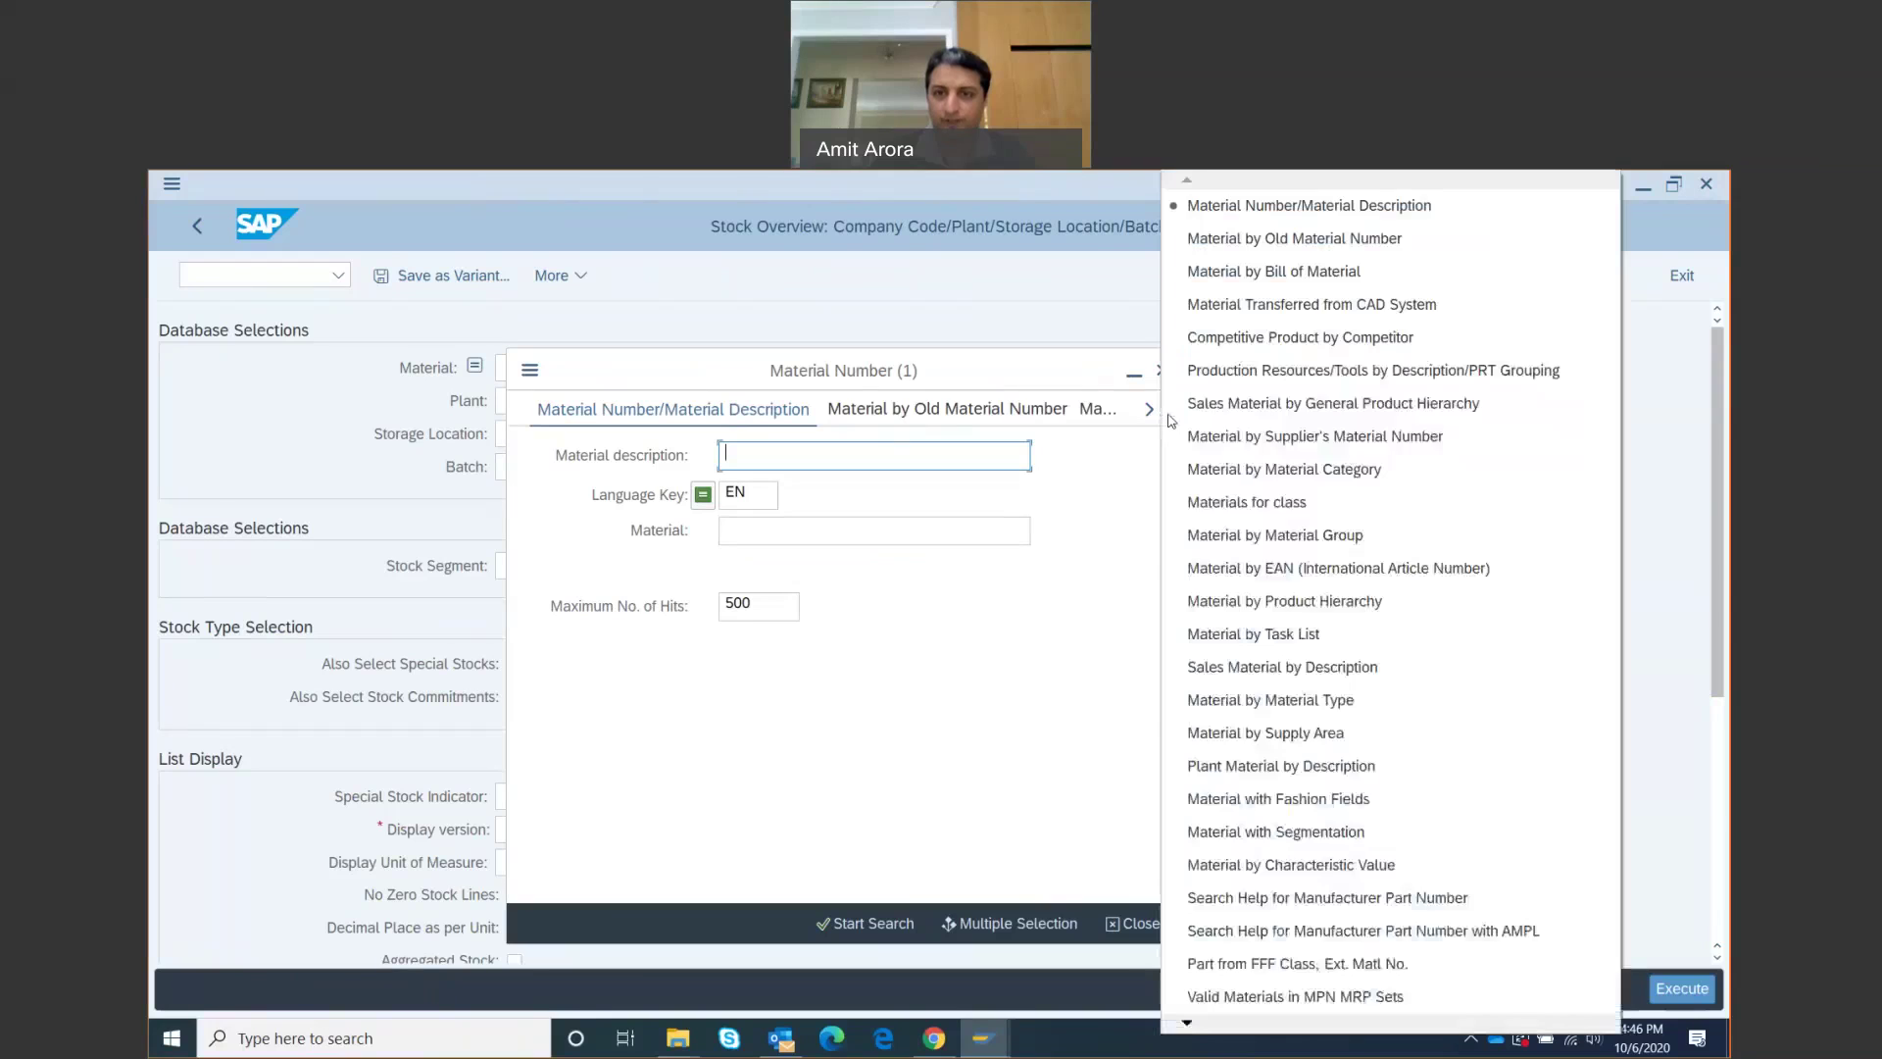
{"action": "left_click", "coordinate": [1265, 675]}
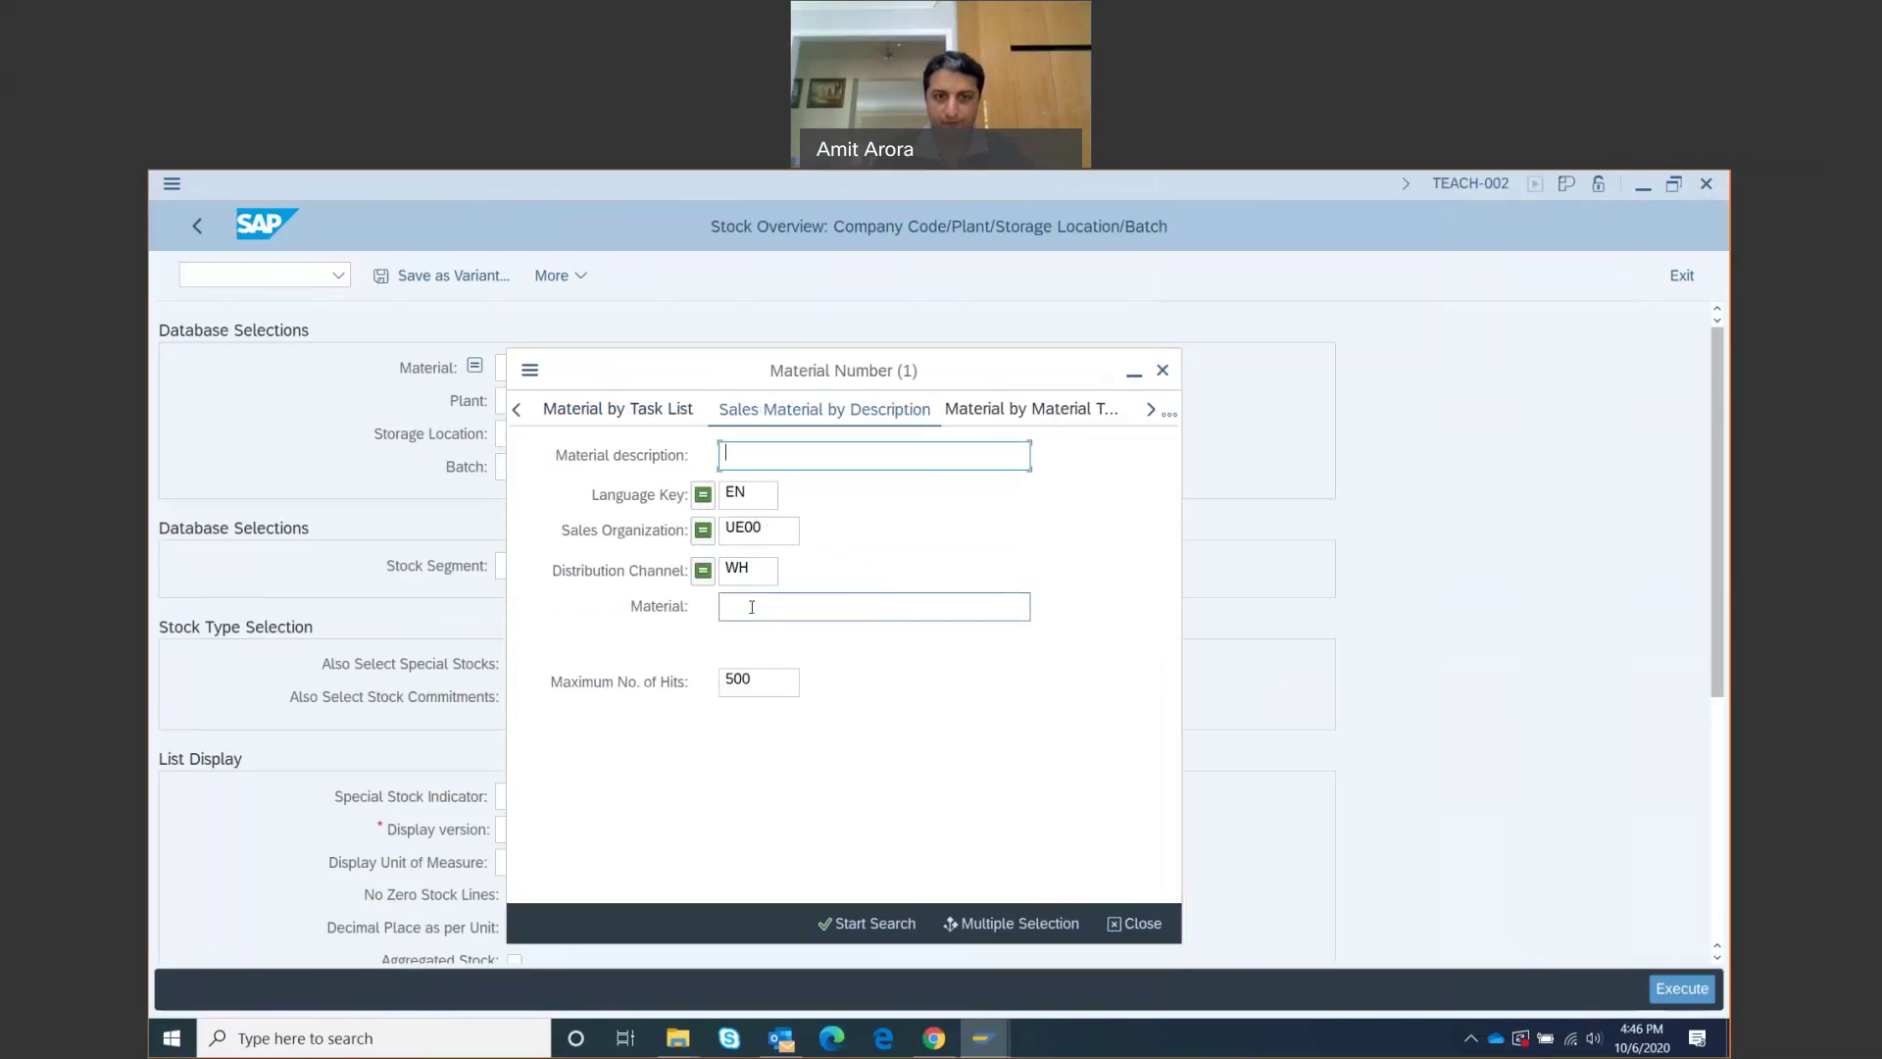
{"action": "left_click", "coordinate": [752, 606]}
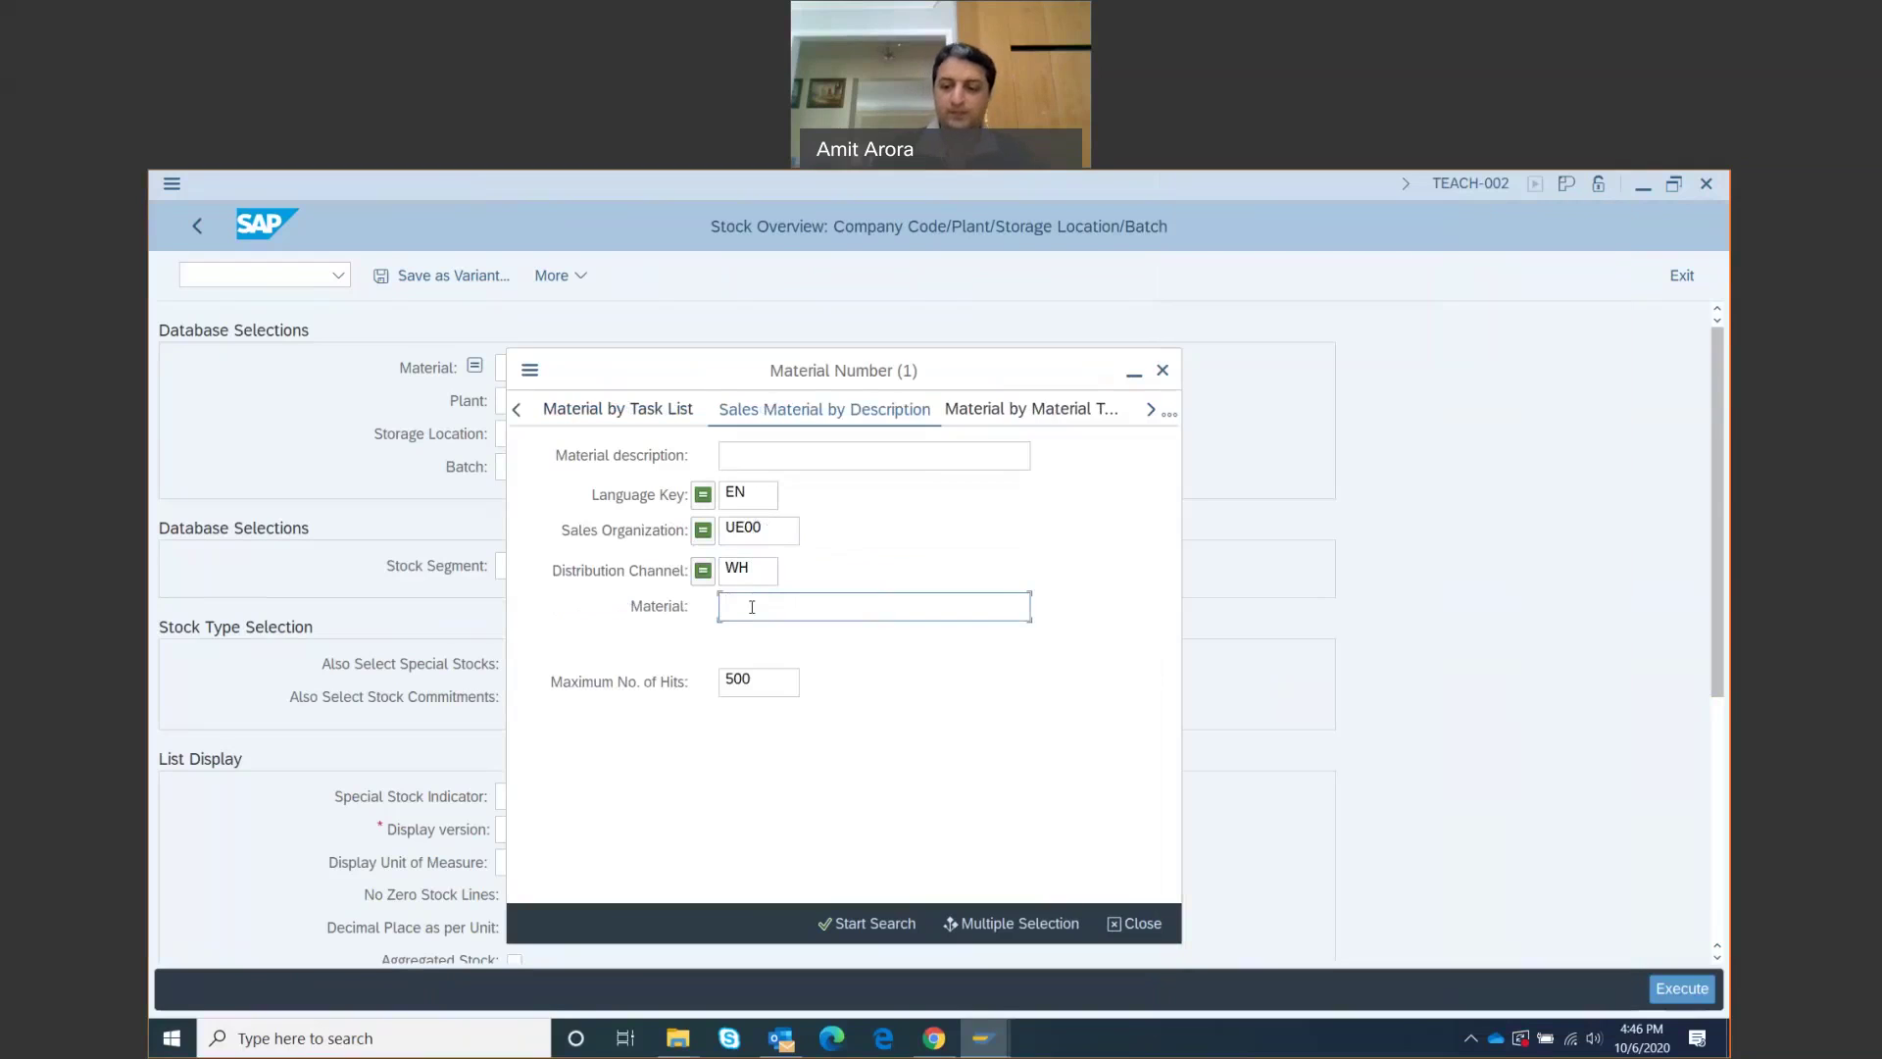
{"action": "type", "text": "*"}
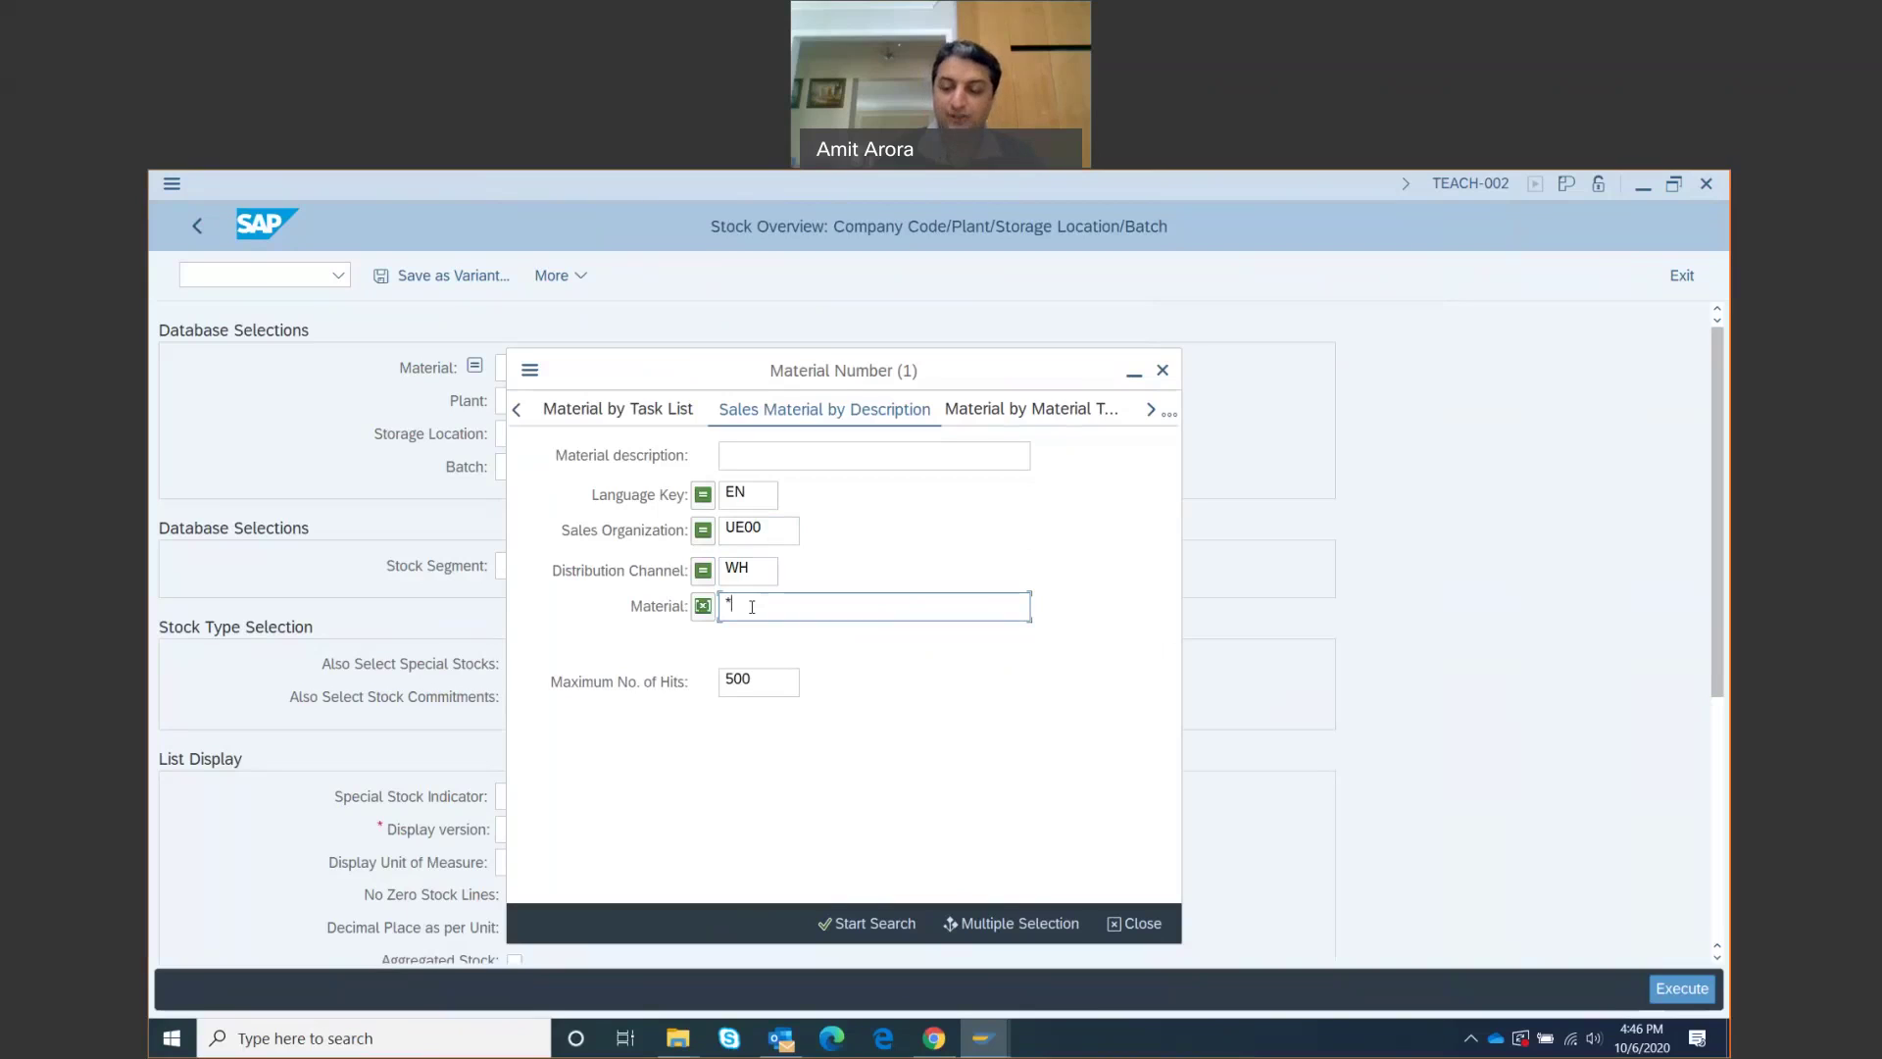
{"action": "type", "text": "002"}
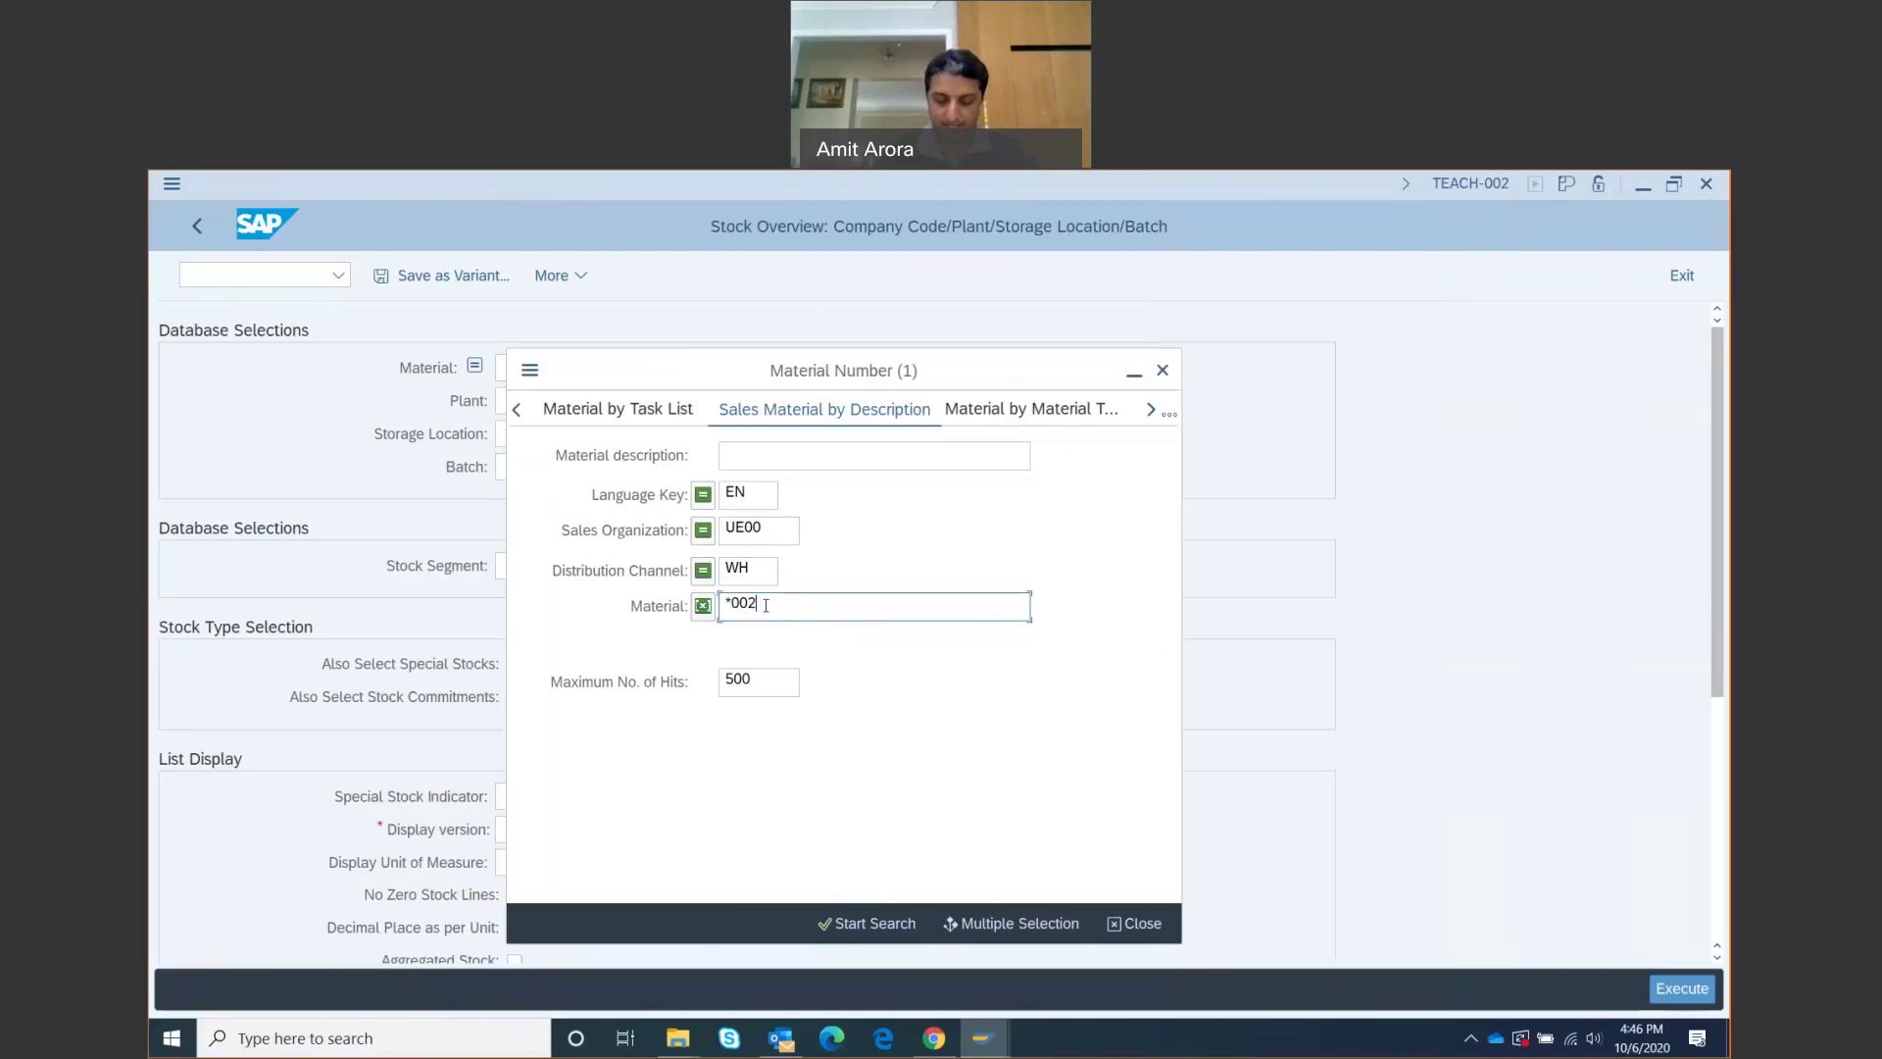
{"action": "left_click", "coordinate": [864, 926]}
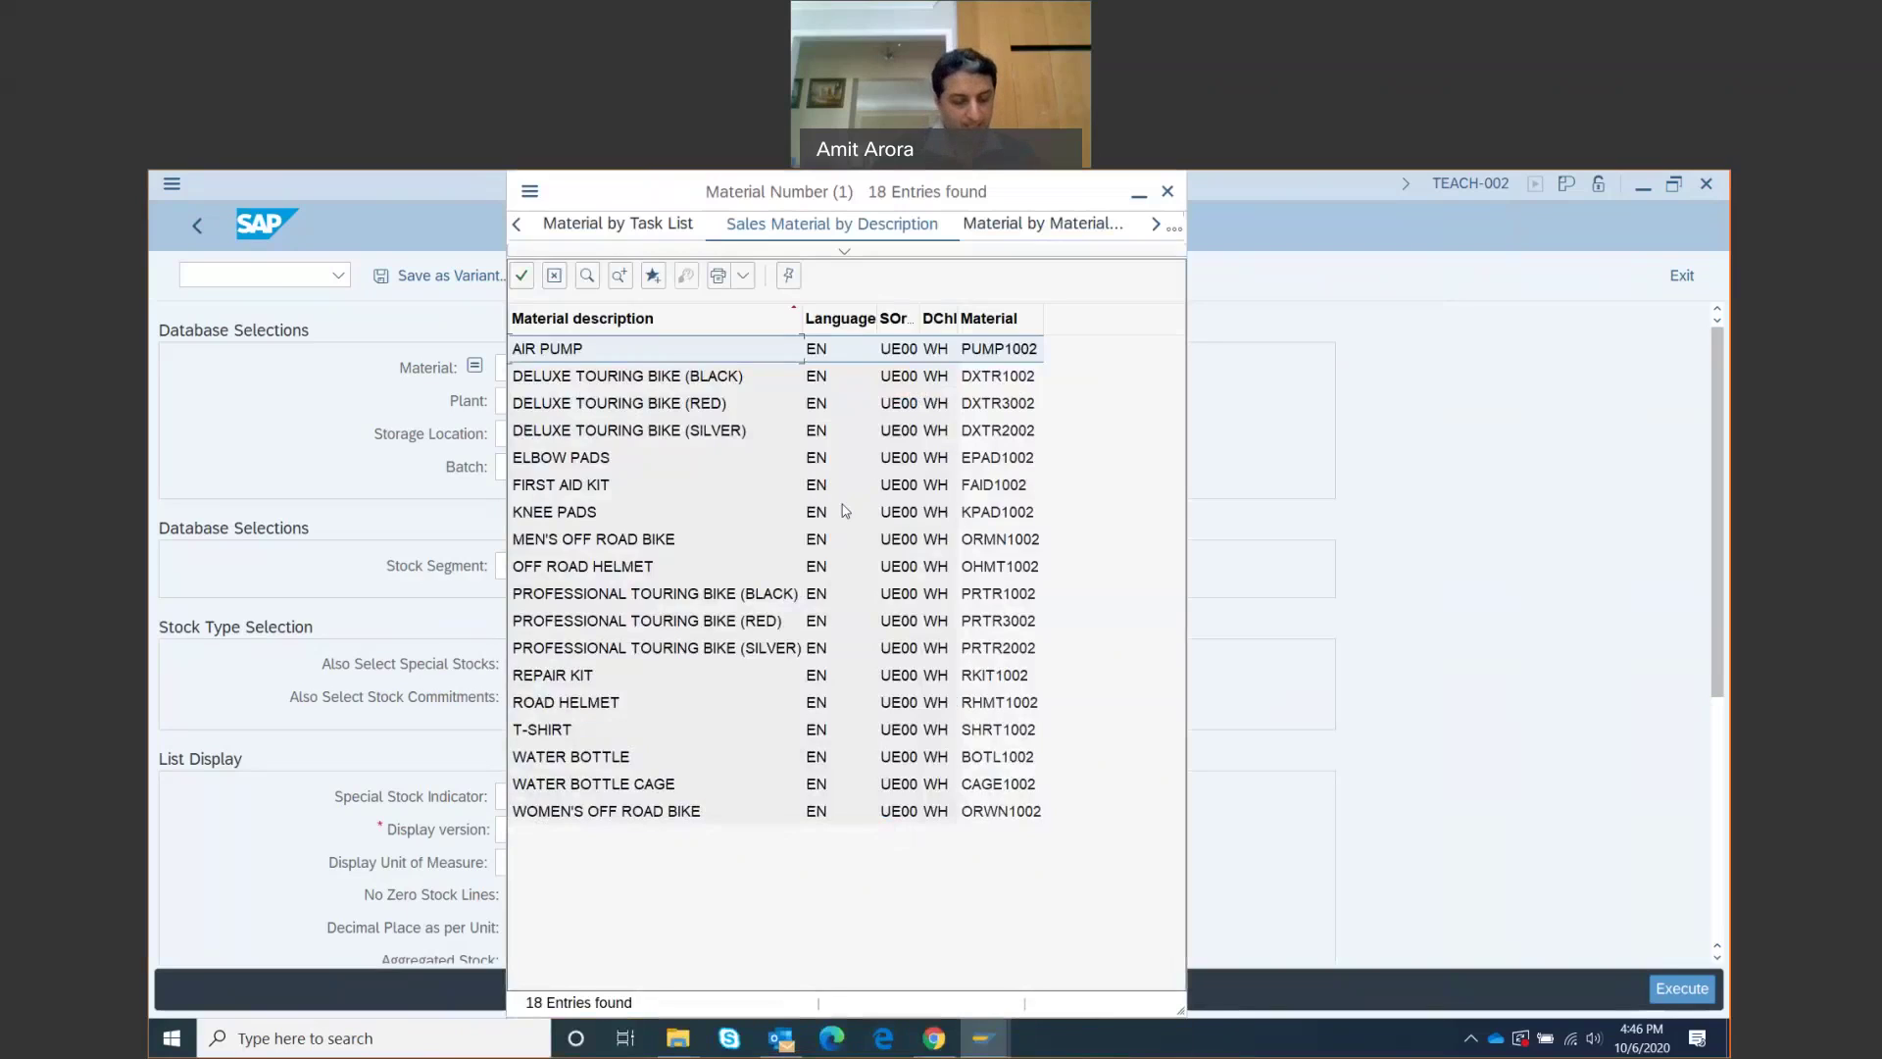
Take DXTR1002, the Deluxe Touring Bike (black), from the hit list into Material.
{"action": "left_click", "coordinate": [650, 378]}
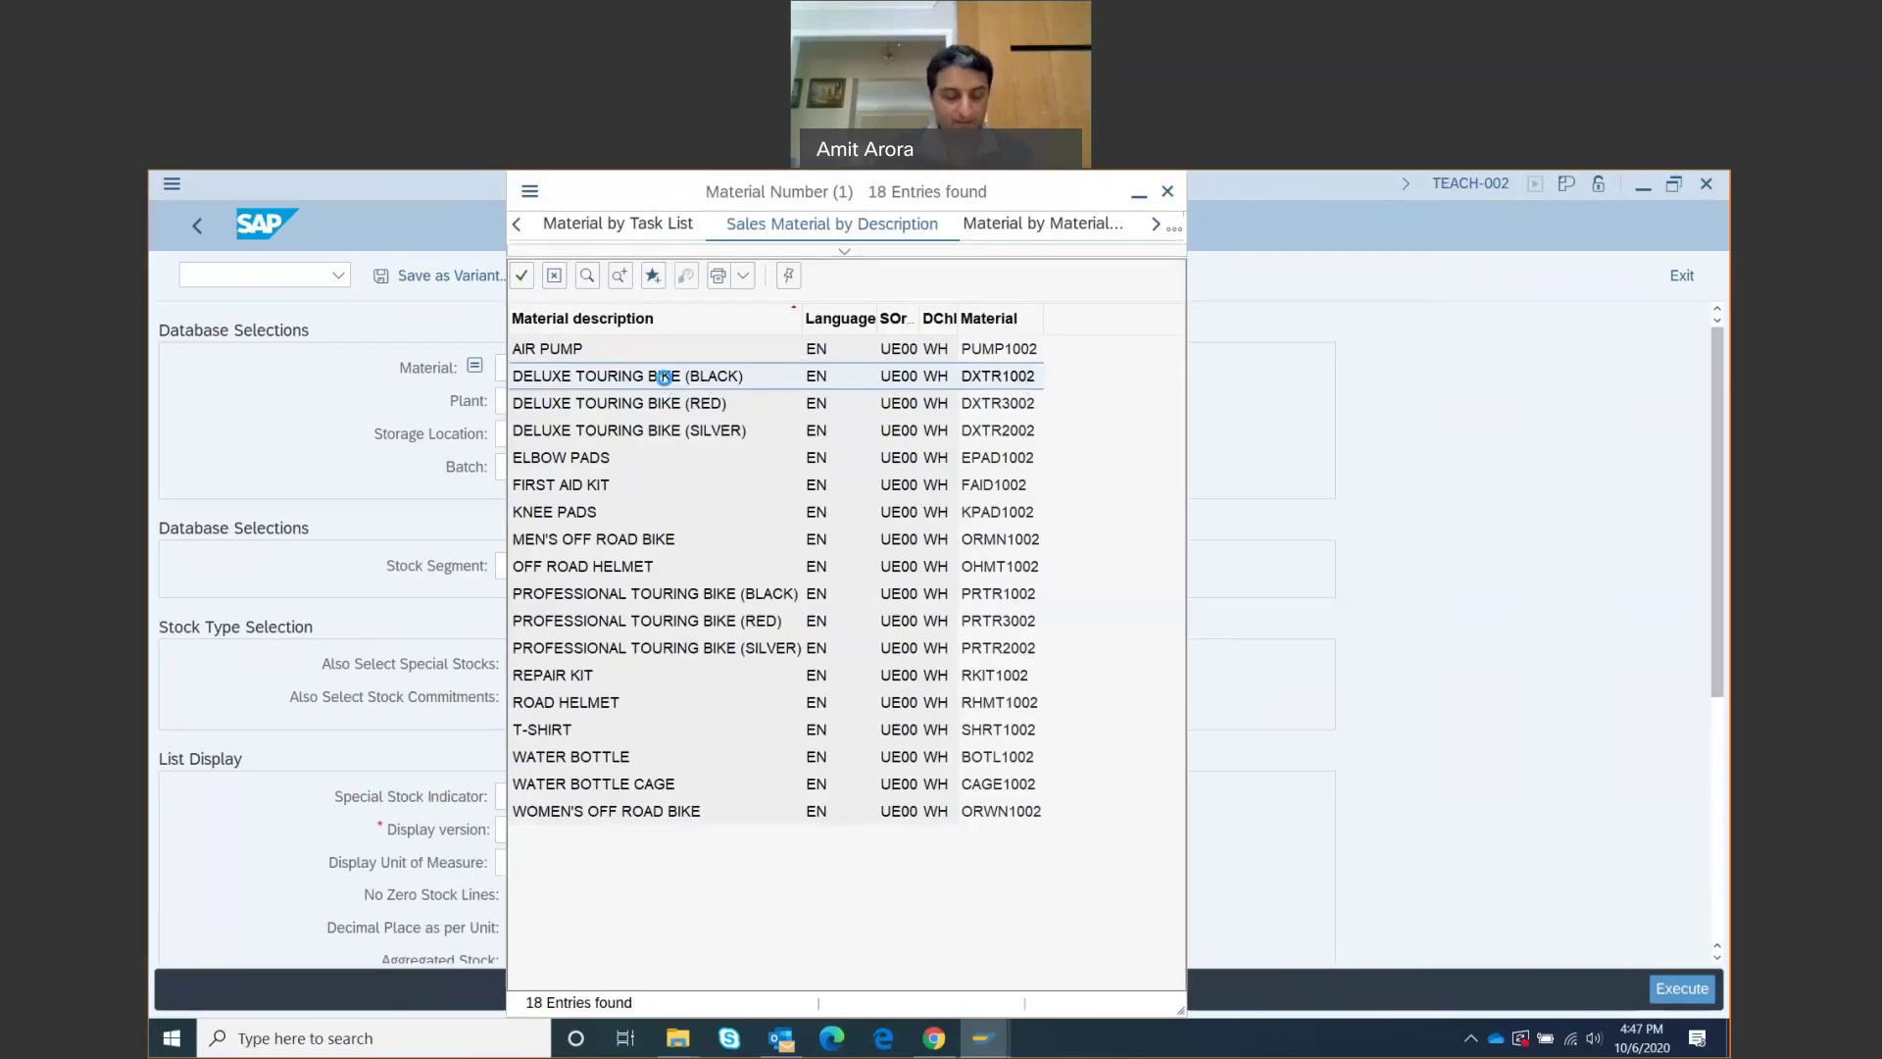
{"action": "double_click", "coordinate": [666, 380]}
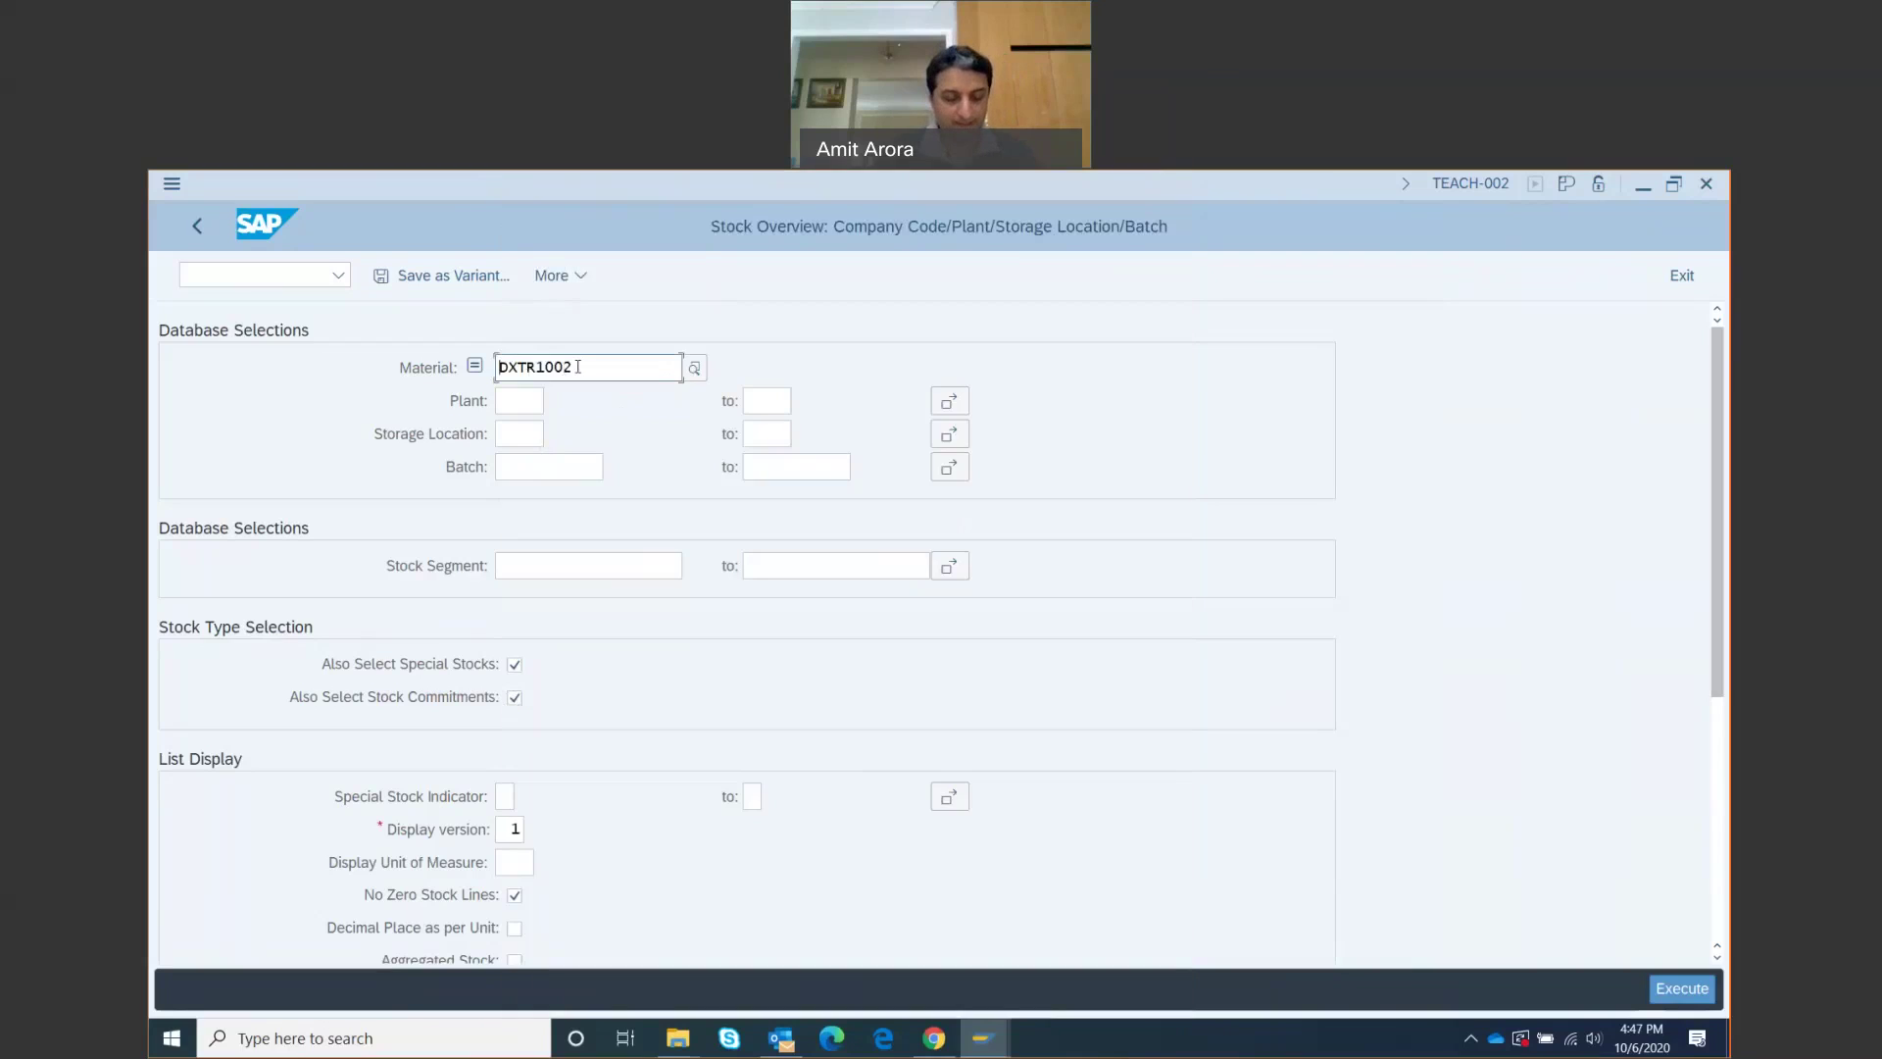
{"action": "left_click", "coordinate": [520, 399]}
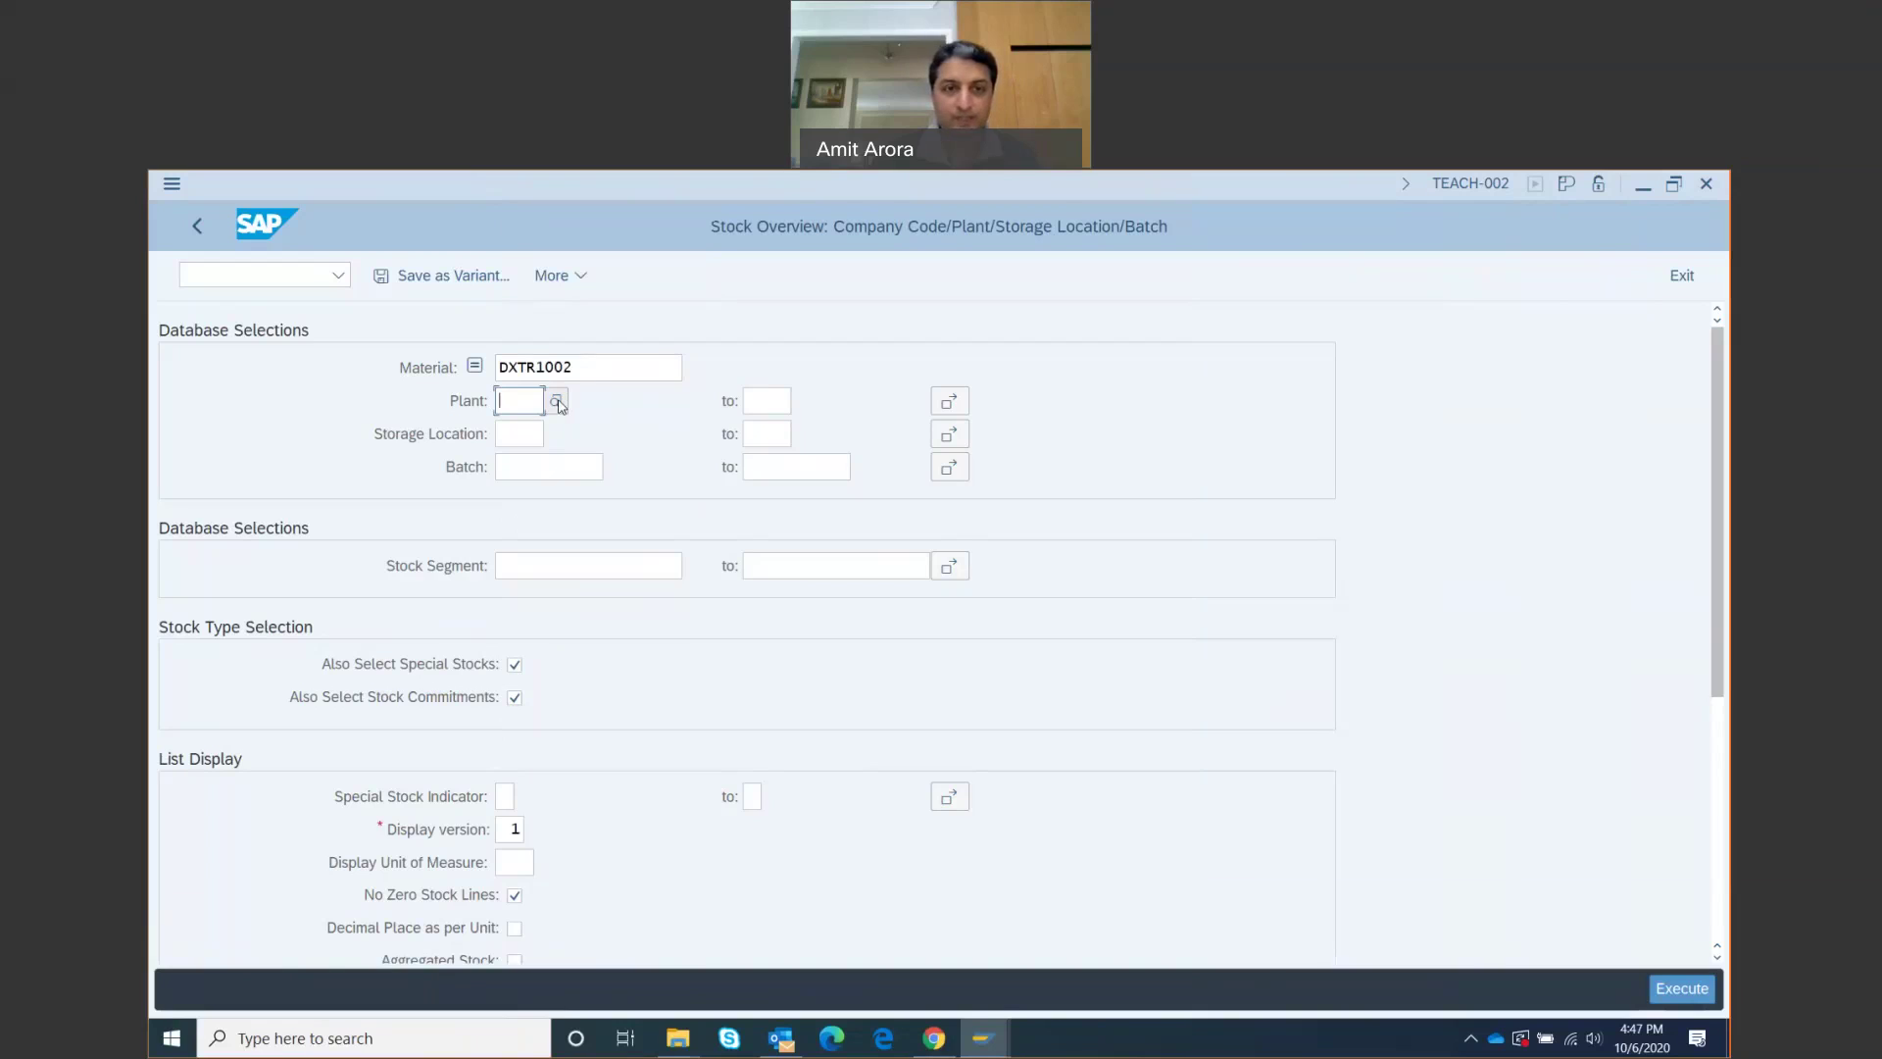
Fill the Plant field with MI00 (Miami) from the plant list.
{"action": "left_click", "coordinate": [558, 403]}
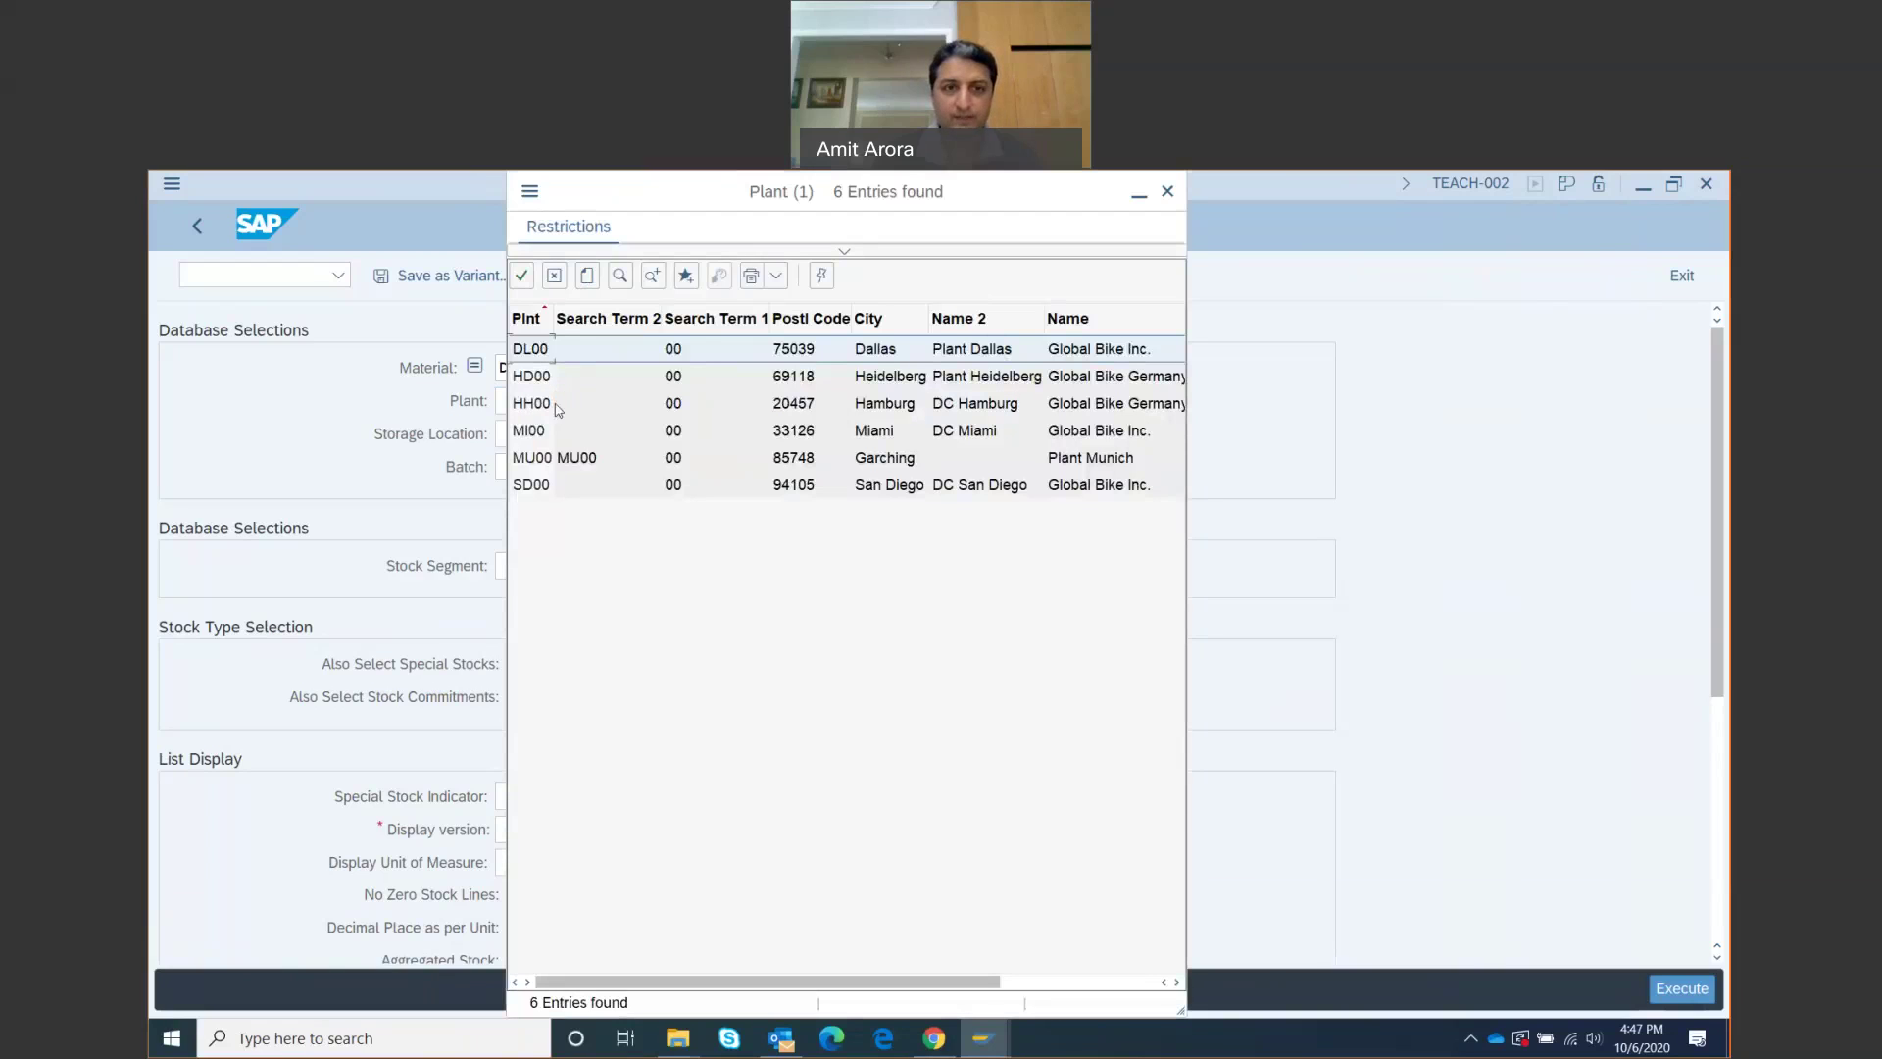
{"action": "left_click", "coordinate": [532, 436]}
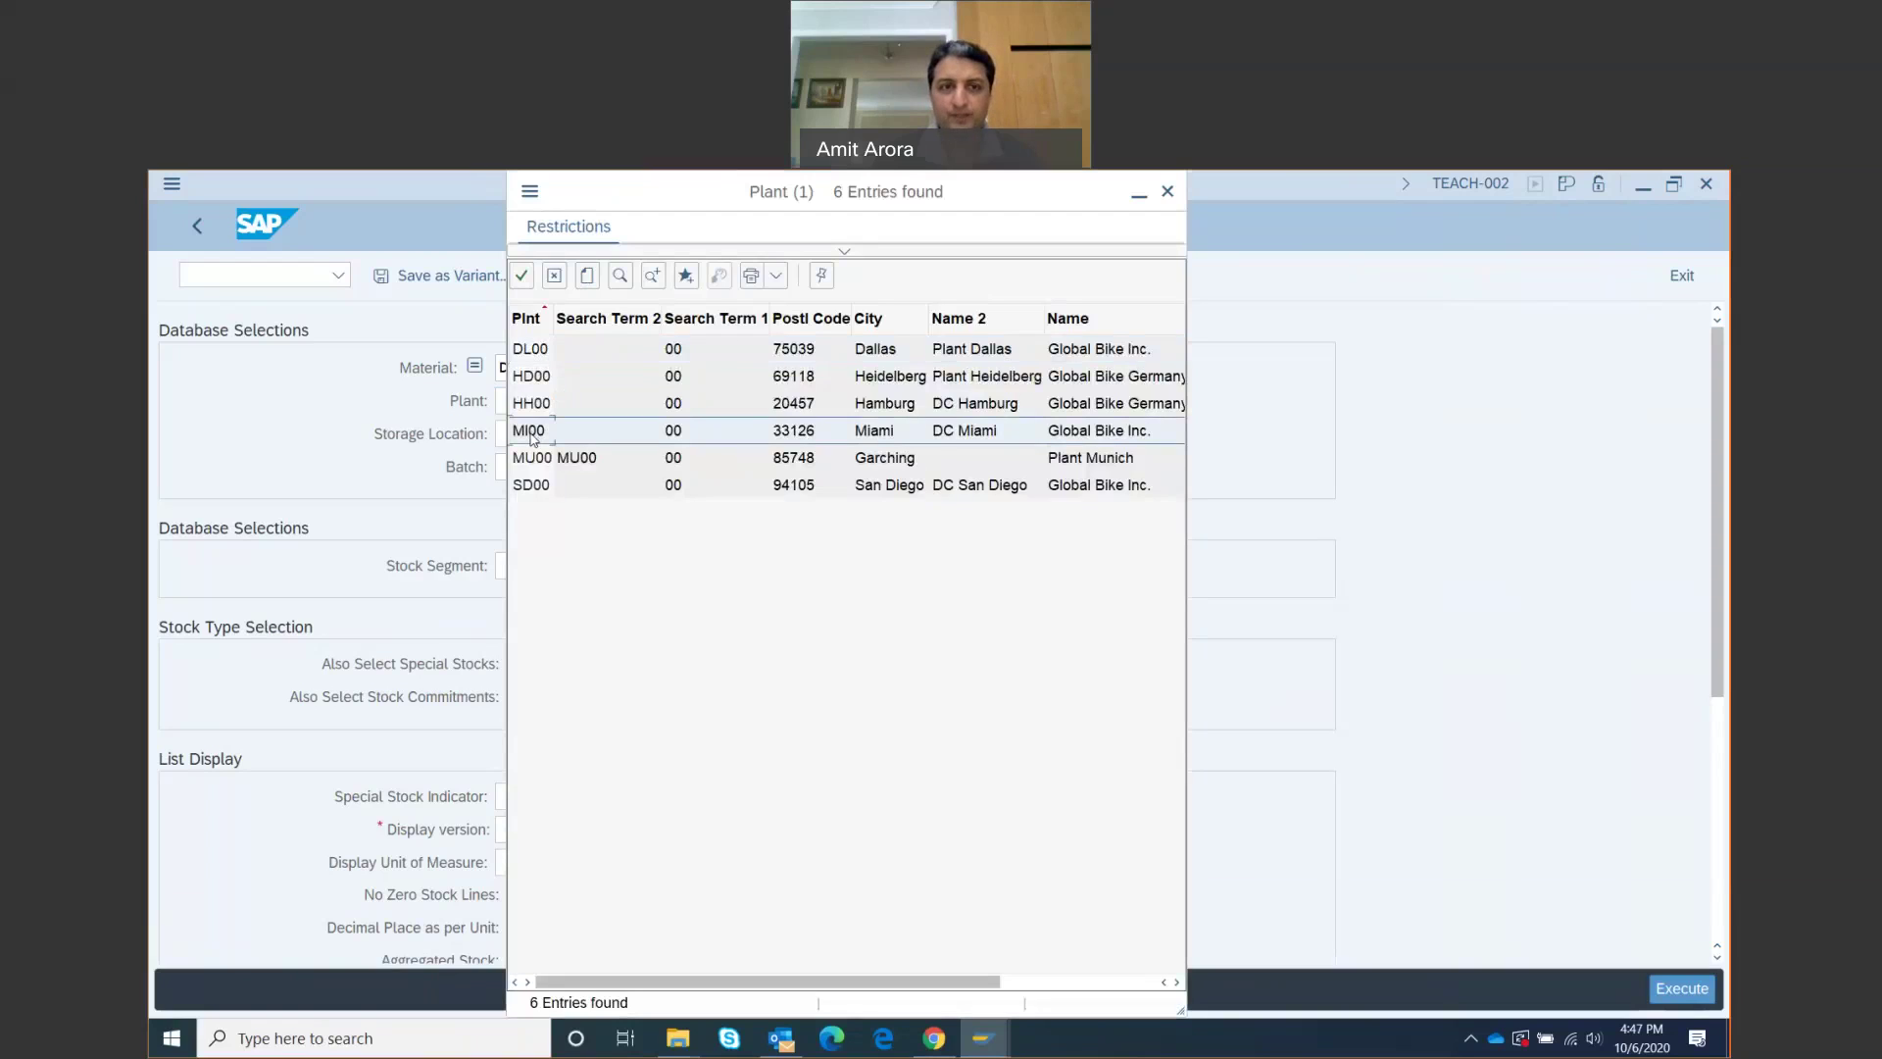
{"action": "double_click", "coordinate": [532, 436]}
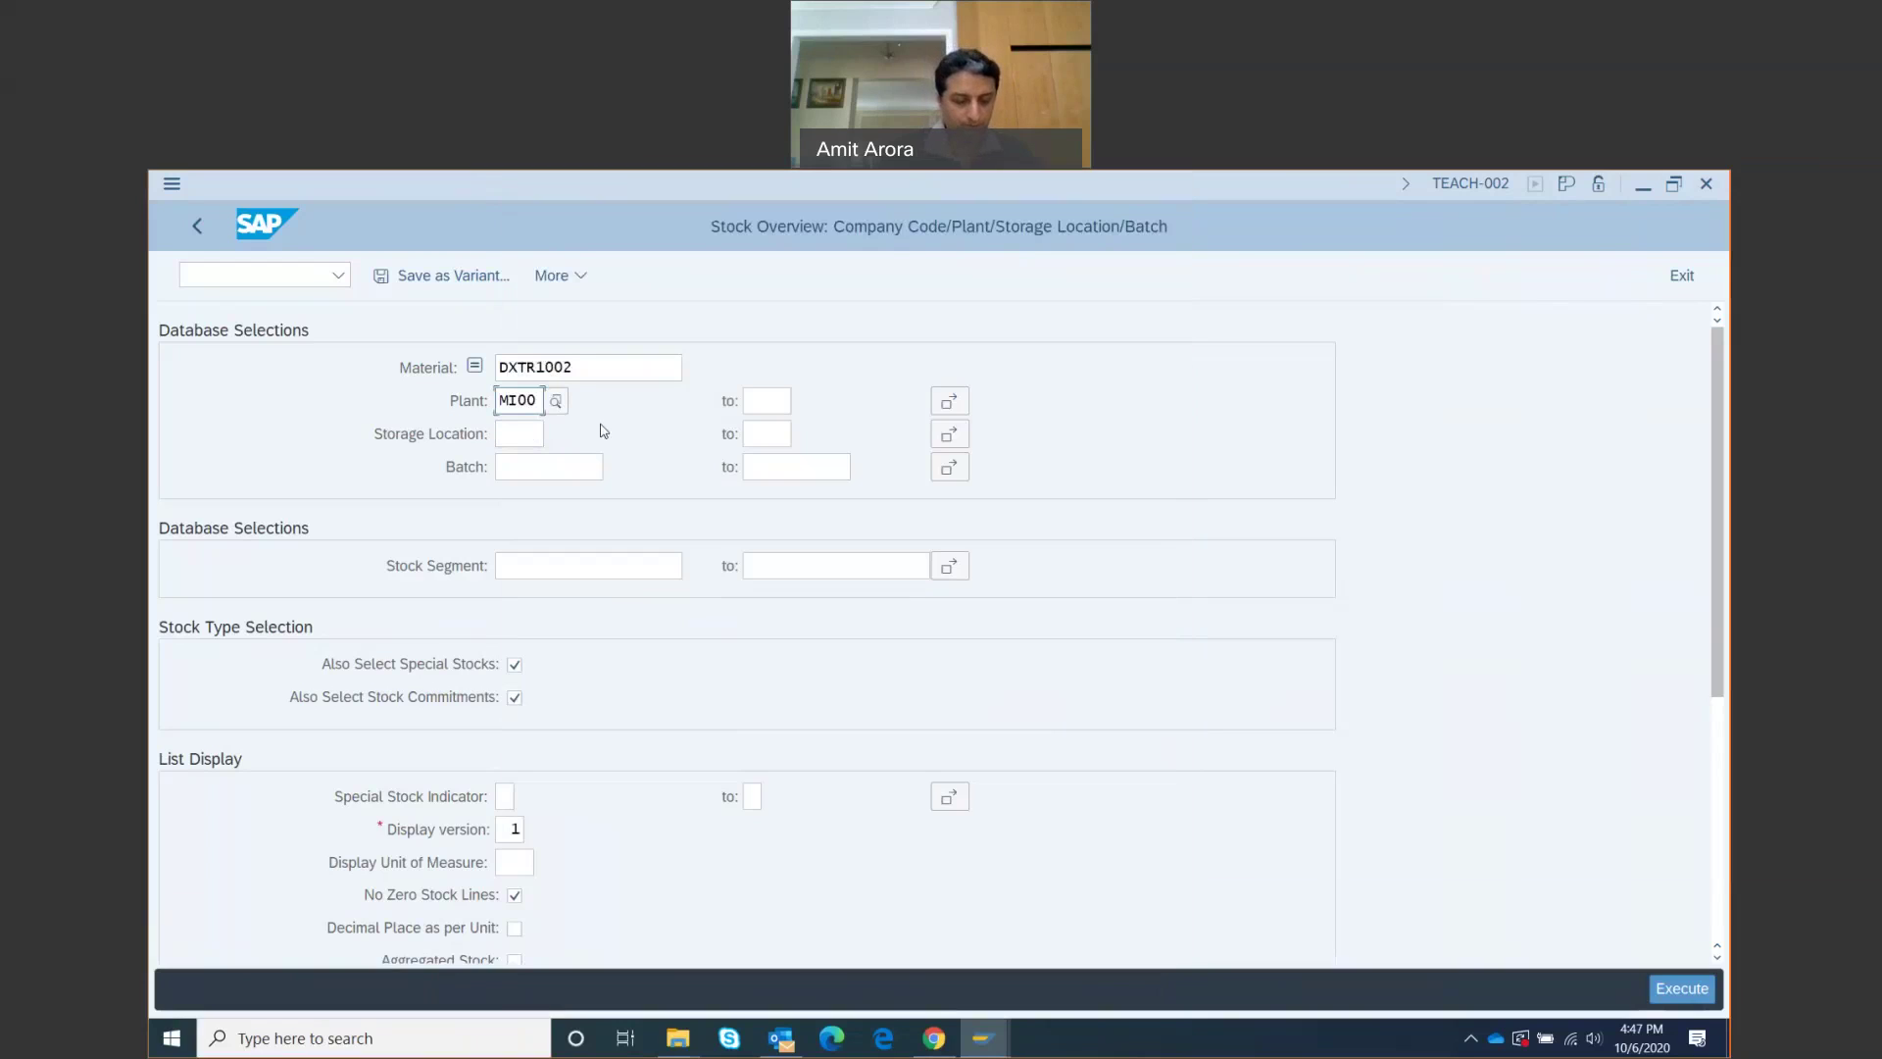
Run the stock overview for DXTR1002 at MI00 and select the MI00 DC Miami line.
{"action": "left_click", "coordinate": [1681, 990]}
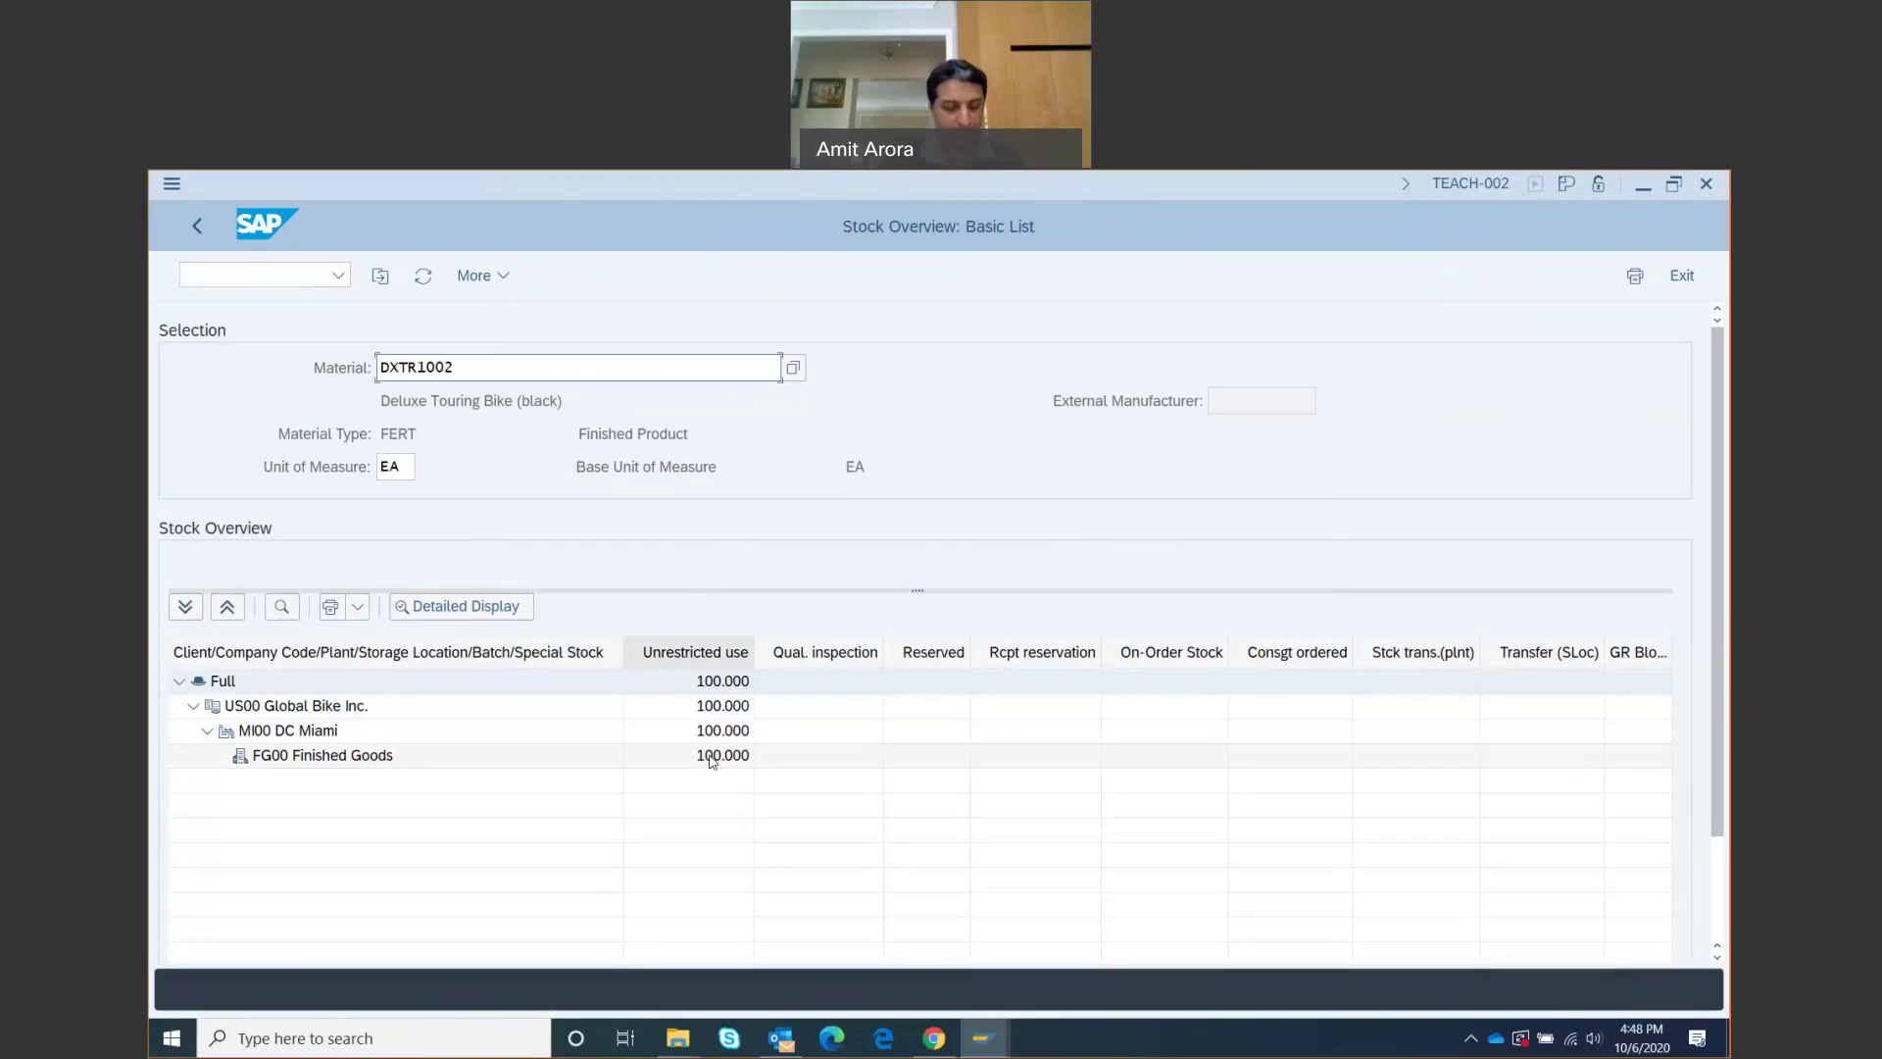
{"action": "left_click", "coordinate": [313, 731]}
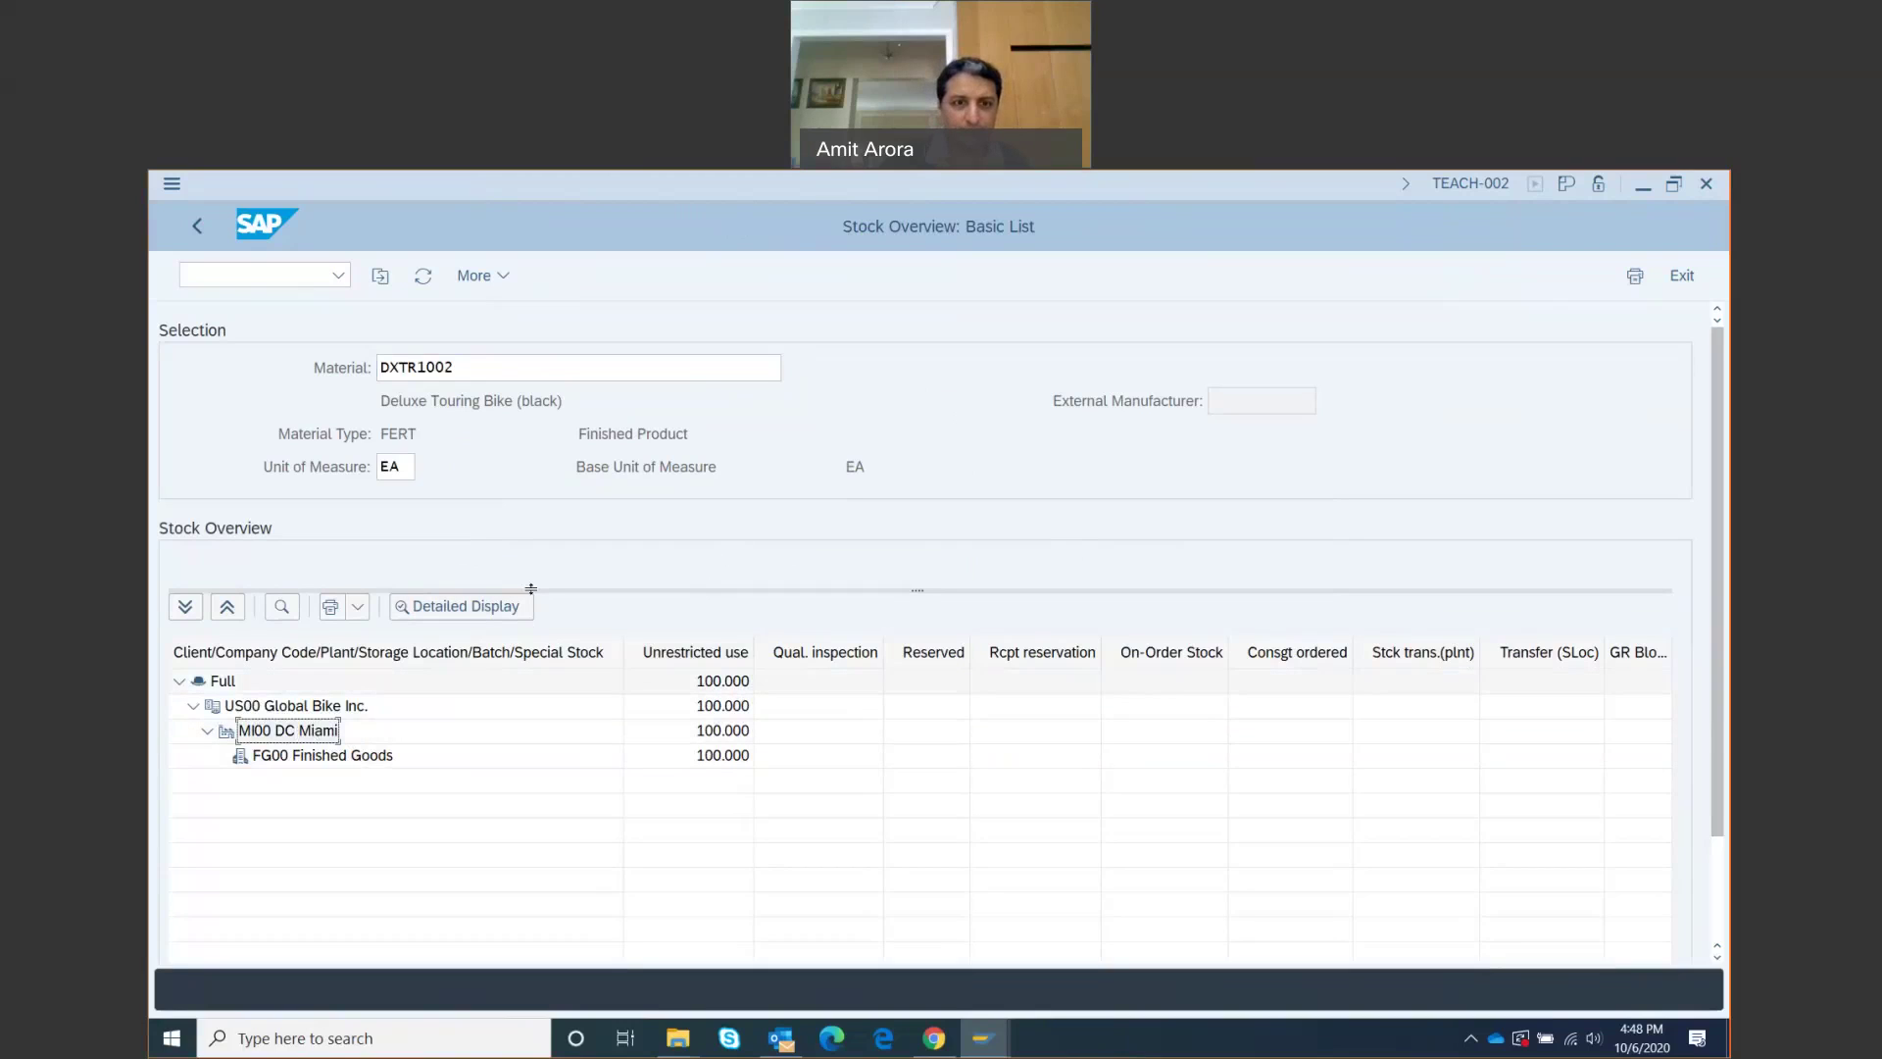
Open MI00's stock-type breakdown and review 100.000 unrestricted and 5.000 in sales orders.
{"action": "left_click", "coordinate": [478, 609]}
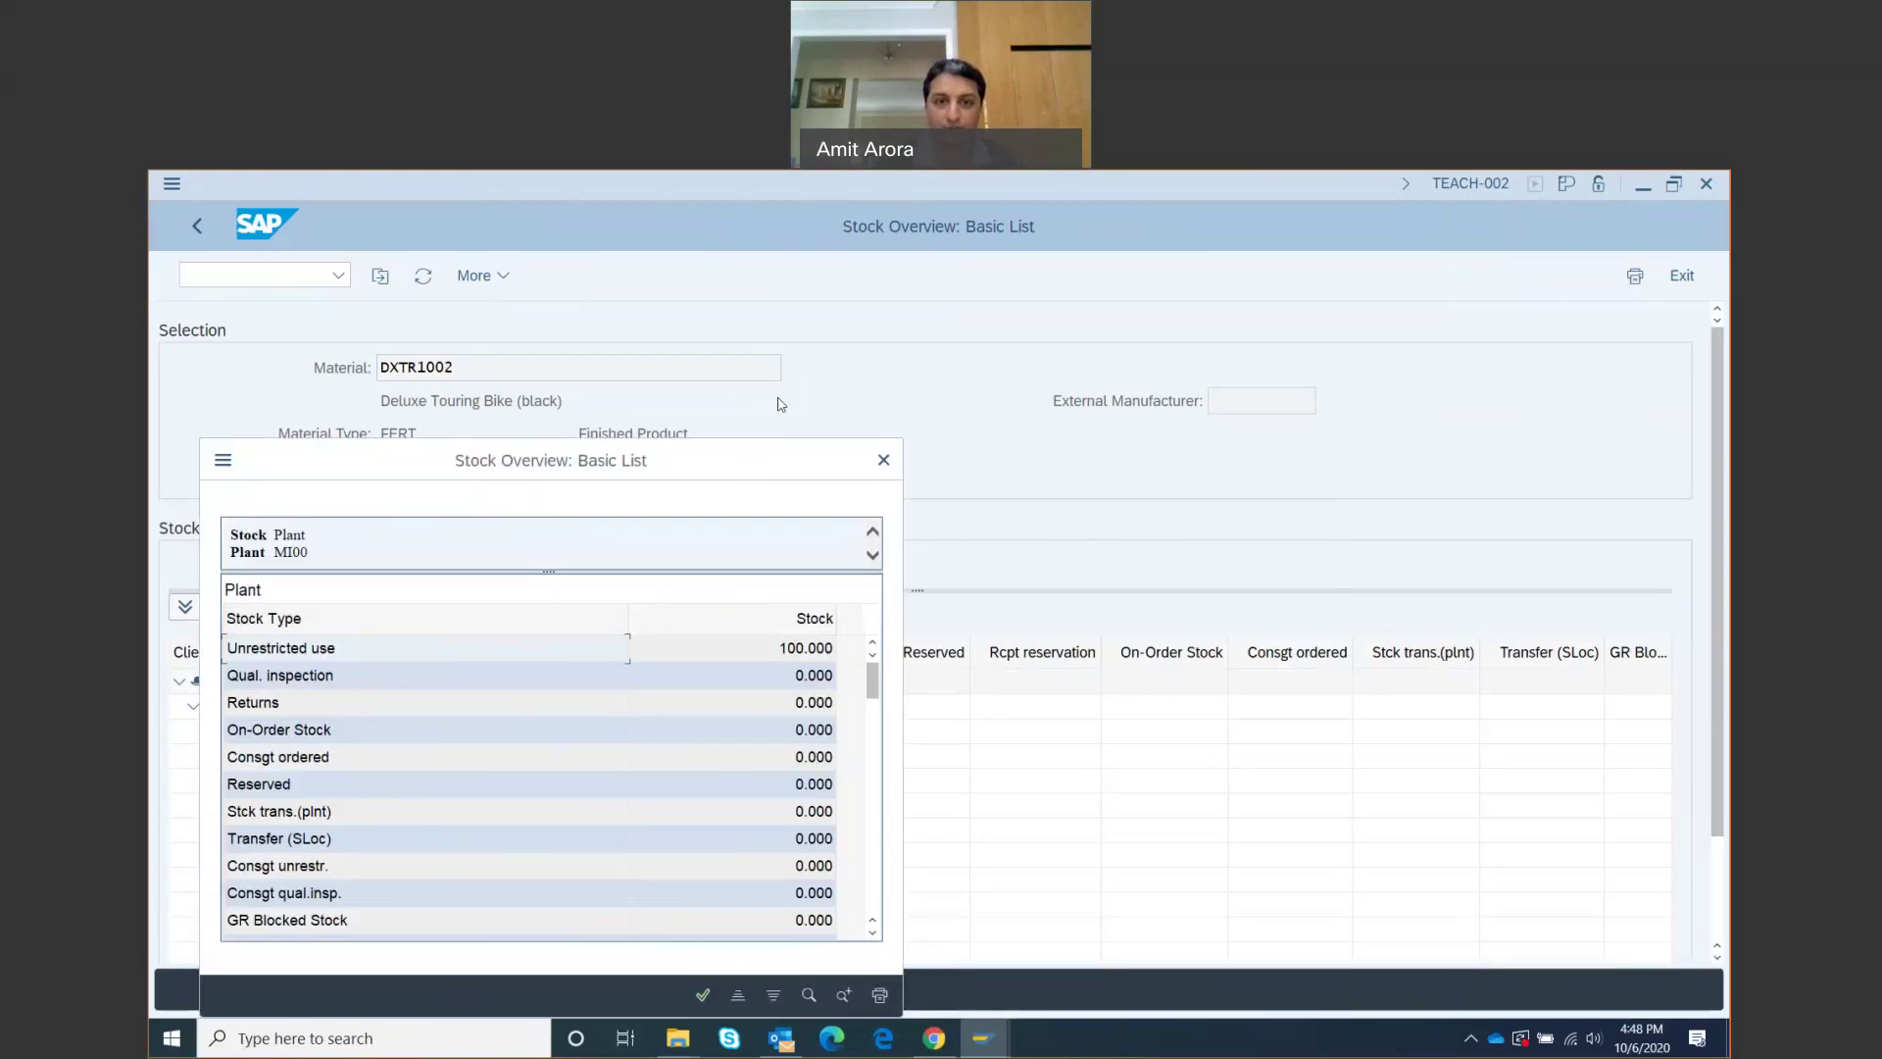
{"action": "left_click_drag", "start_coordinate": [872, 484], "coordinate": [924, 395]}
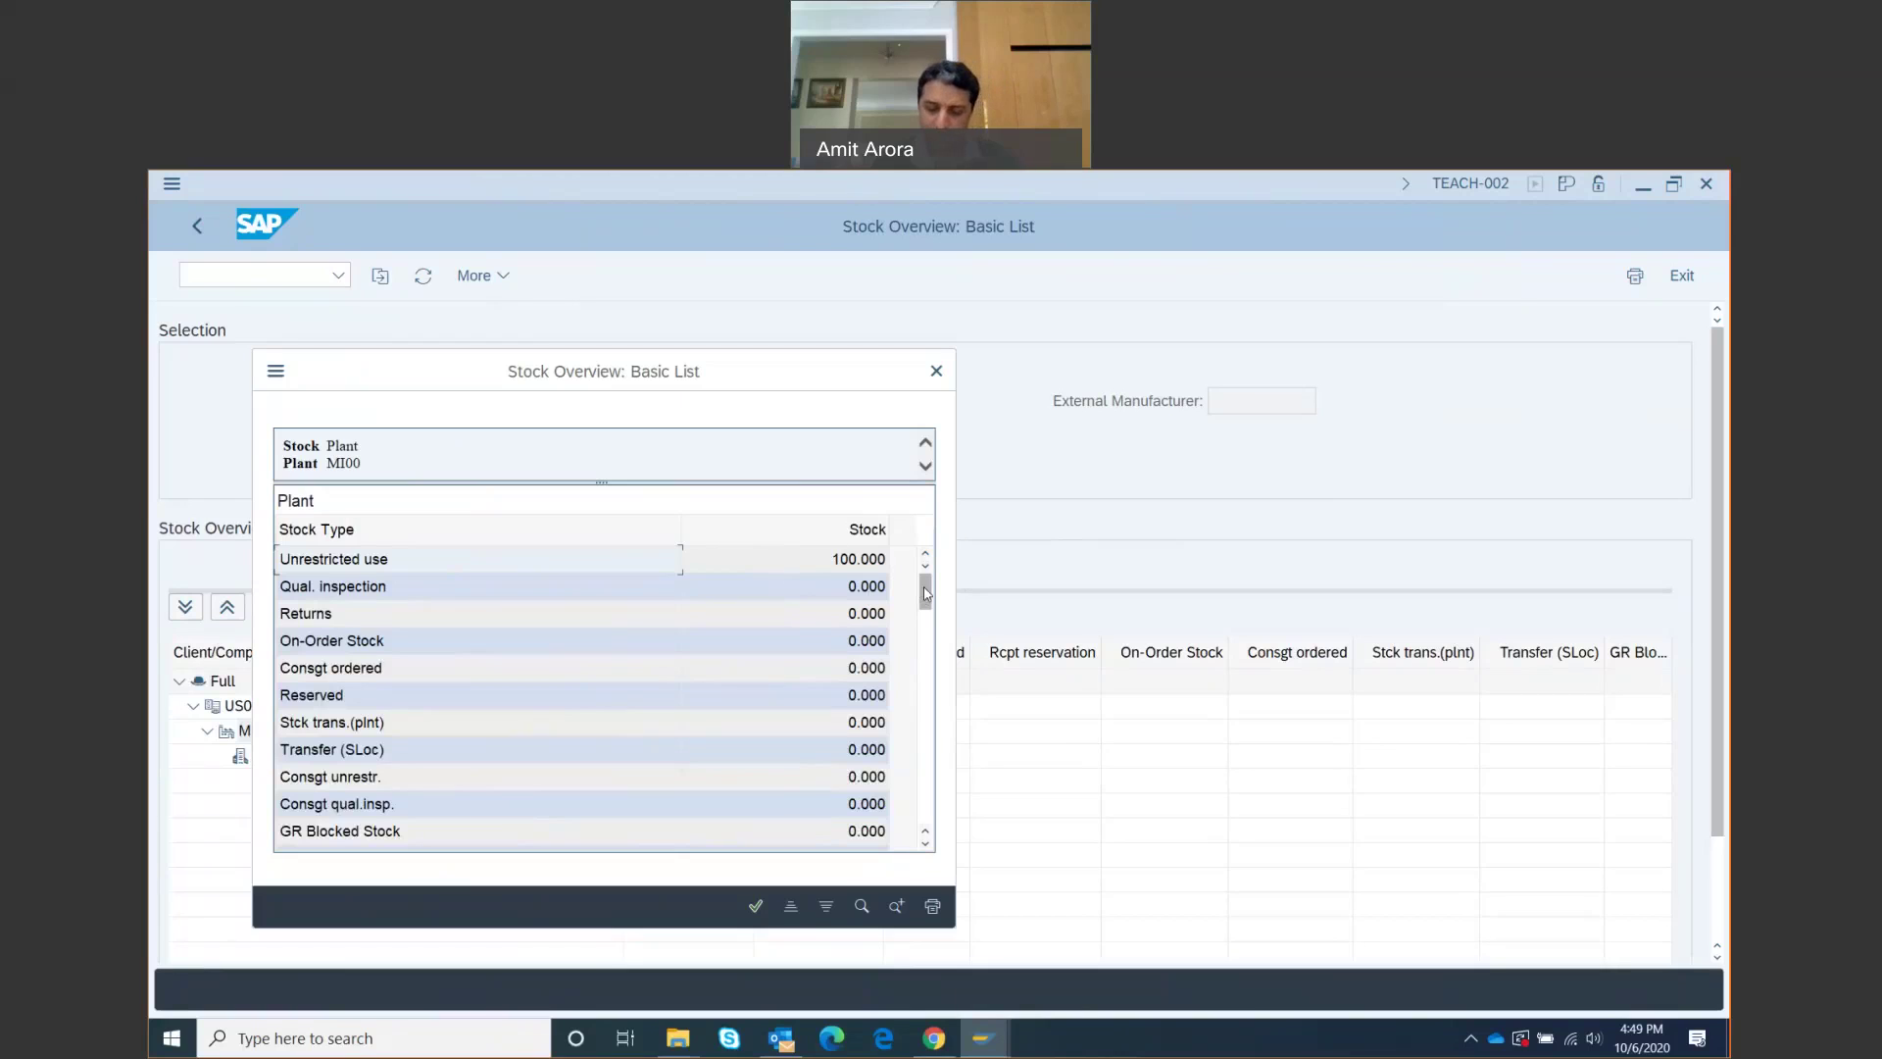
{"action": "left_click_drag", "start_coordinate": [924, 592], "coordinate": [925, 629]}
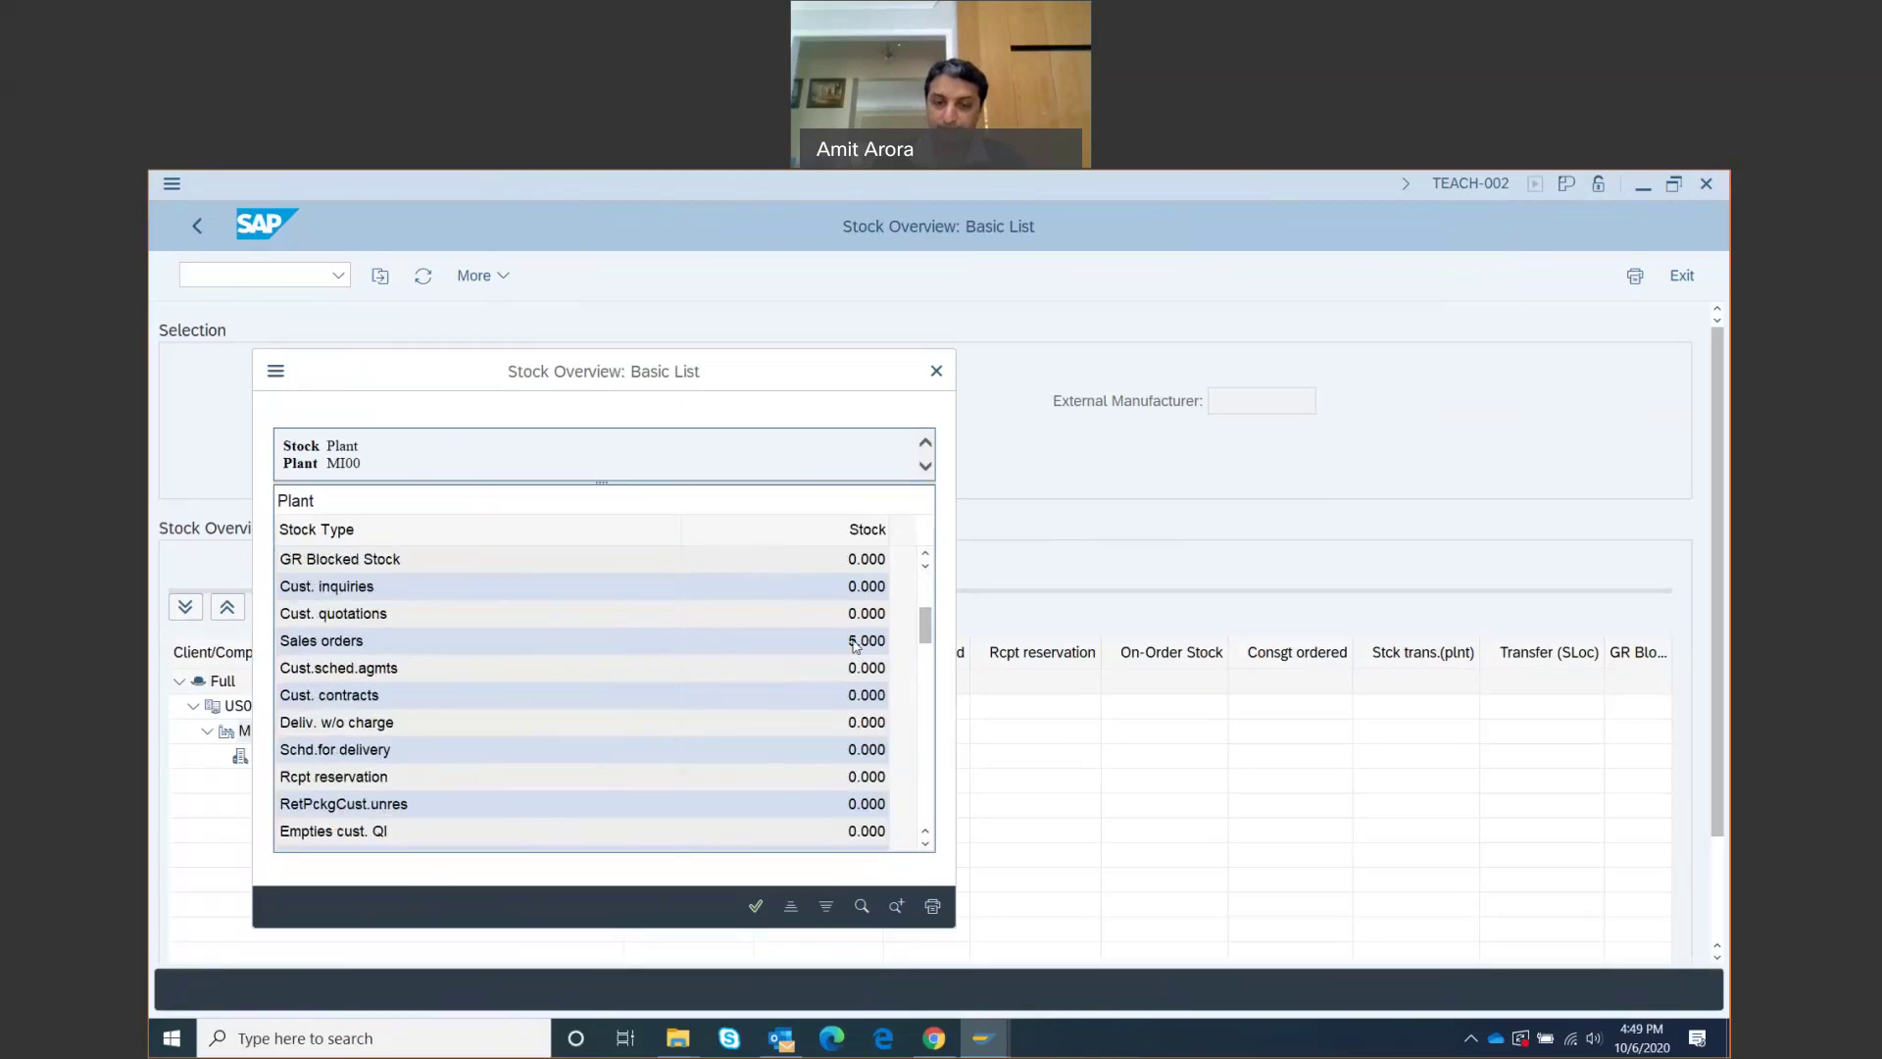
Close the stock breakdown and go back to the selection screen holding DXTR1002 and MI00.
{"action": "left_click", "coordinate": [757, 908]}
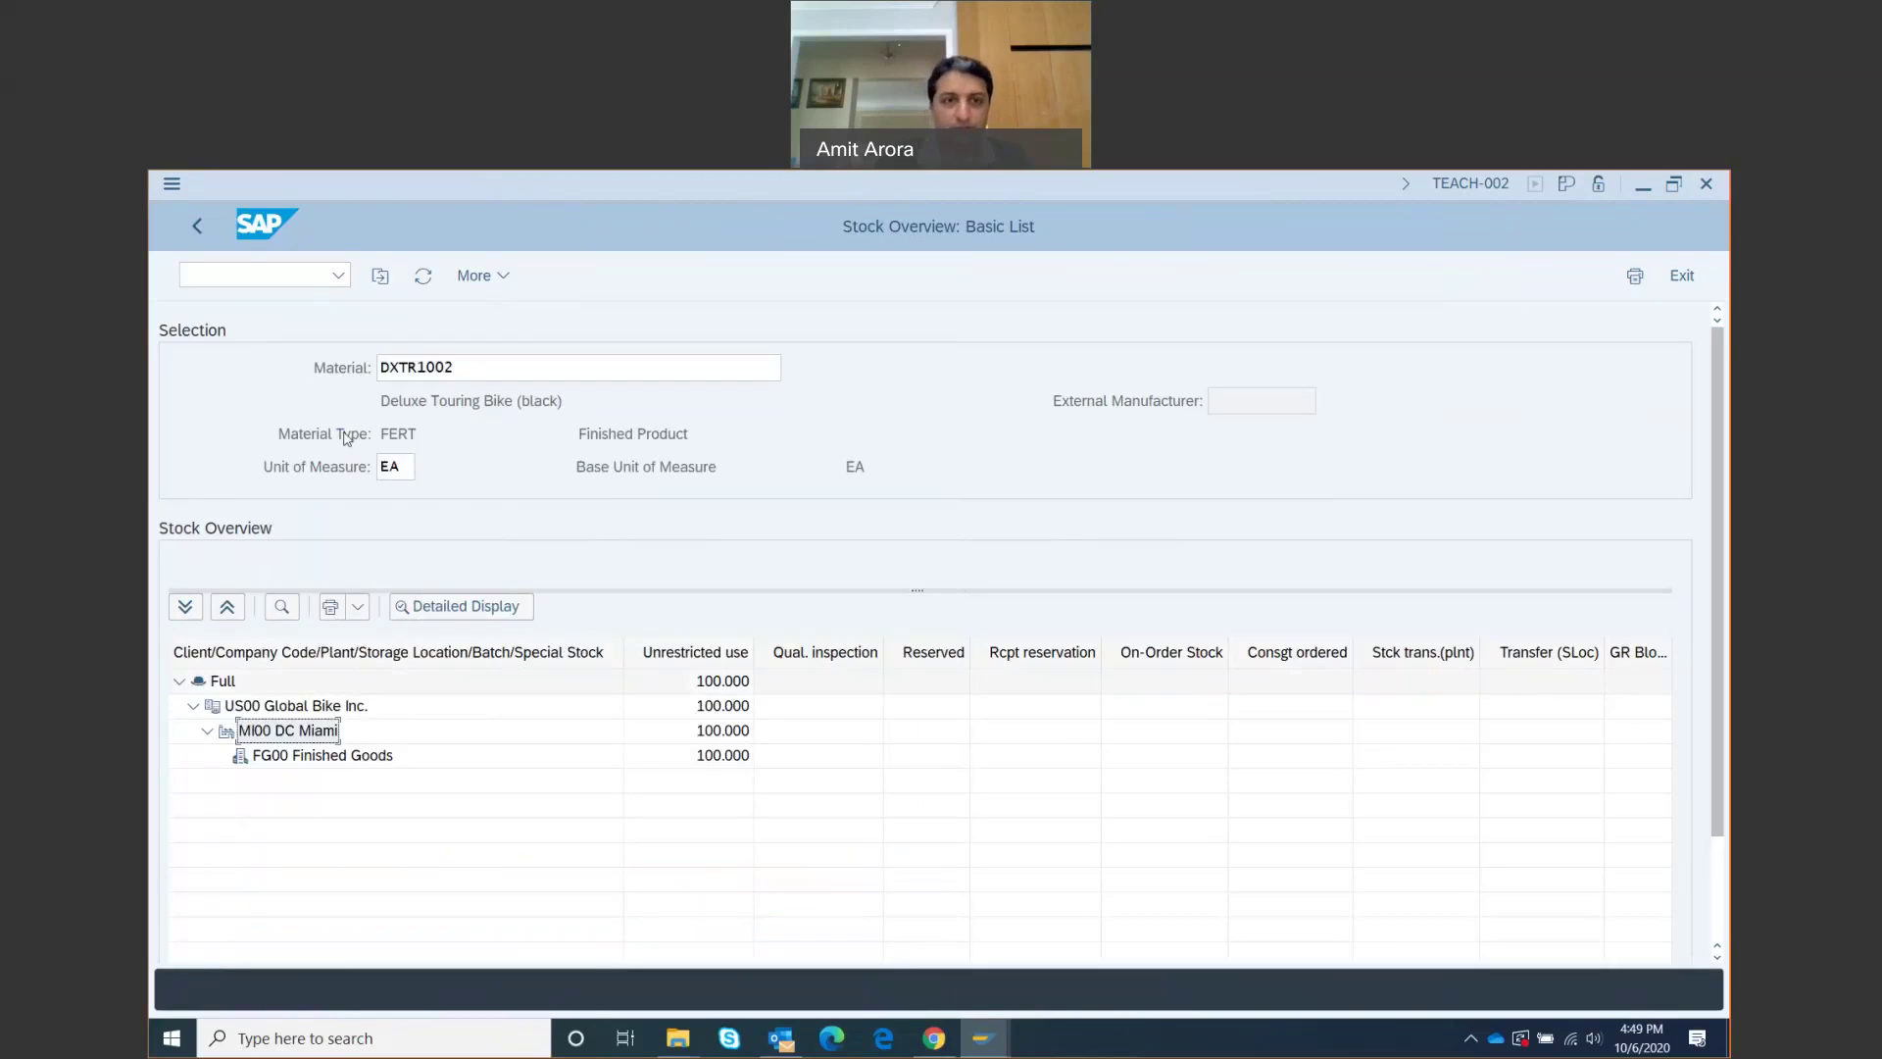
{"action": "left_click", "coordinate": [197, 226]}
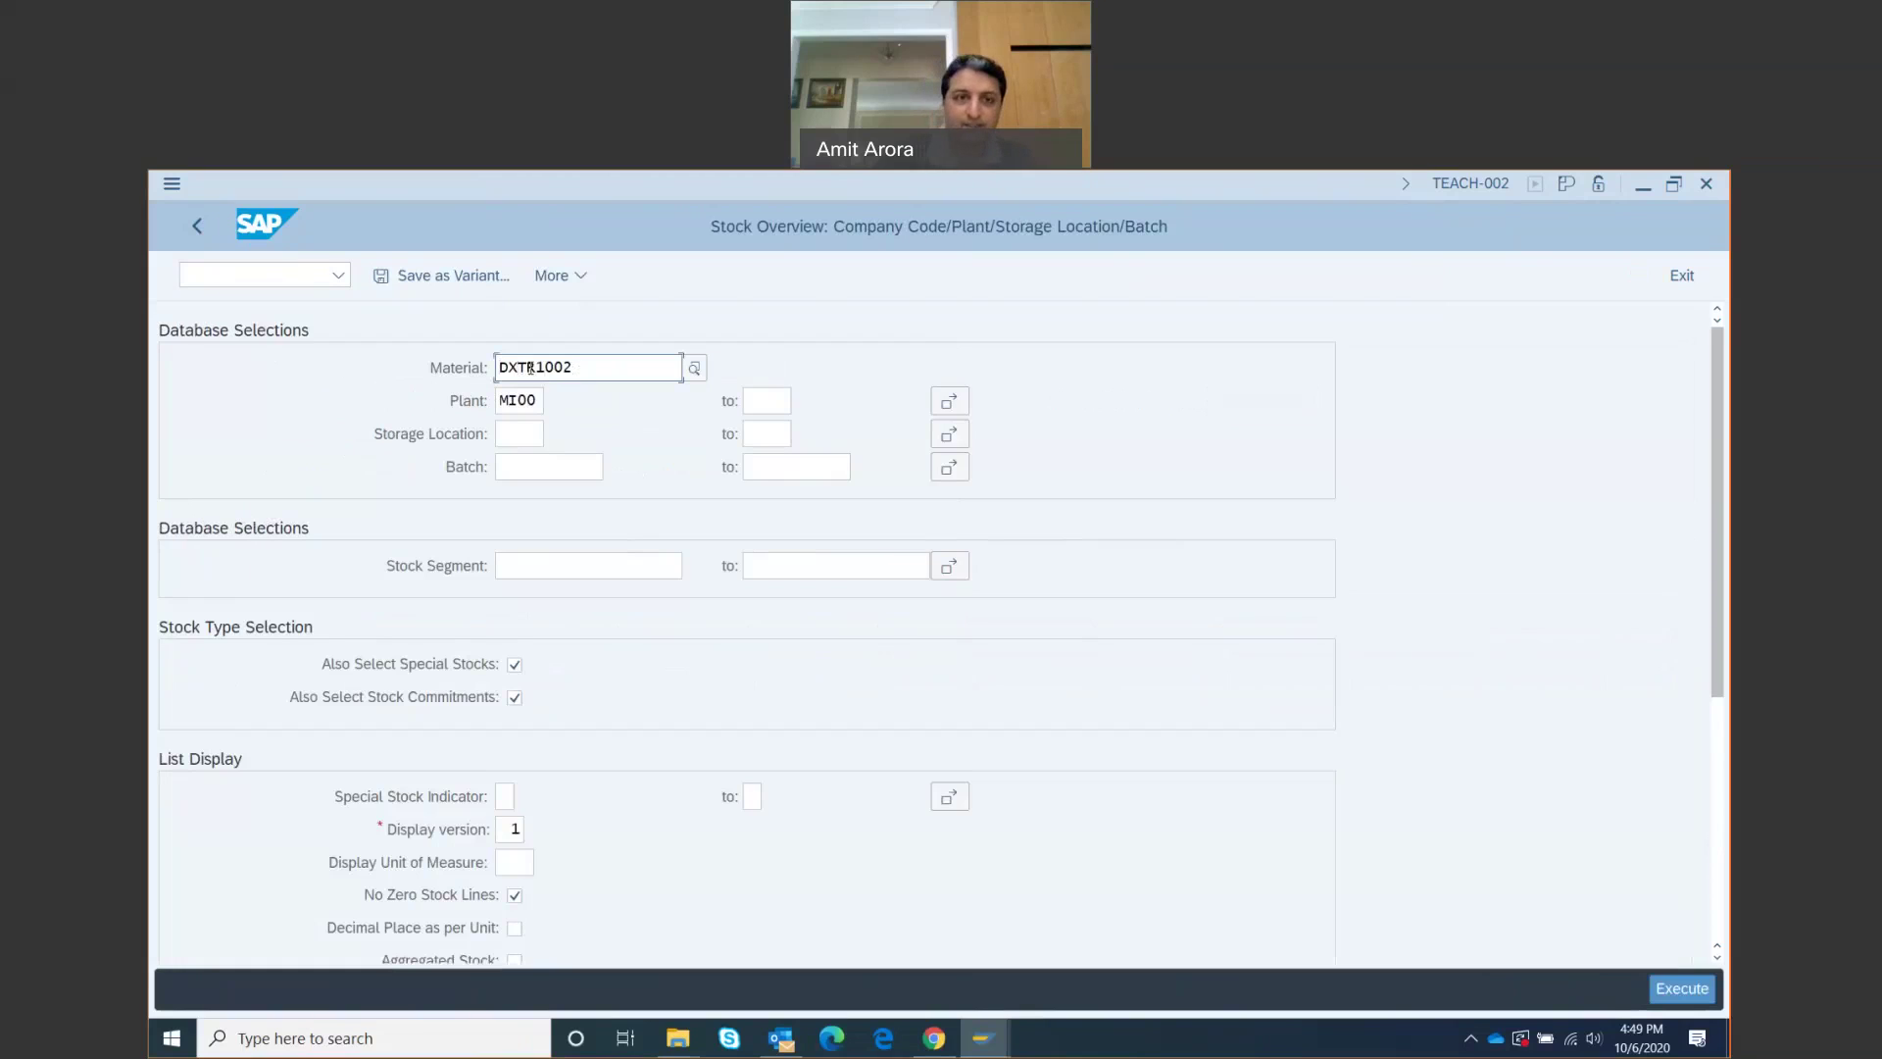
Change the Material entry from DXTR1002 to PRTR1002, picking it from the matching materials.
{"action": "key", "text": "BackSpace"}
{"action": "key", "text": "BackSpace"}
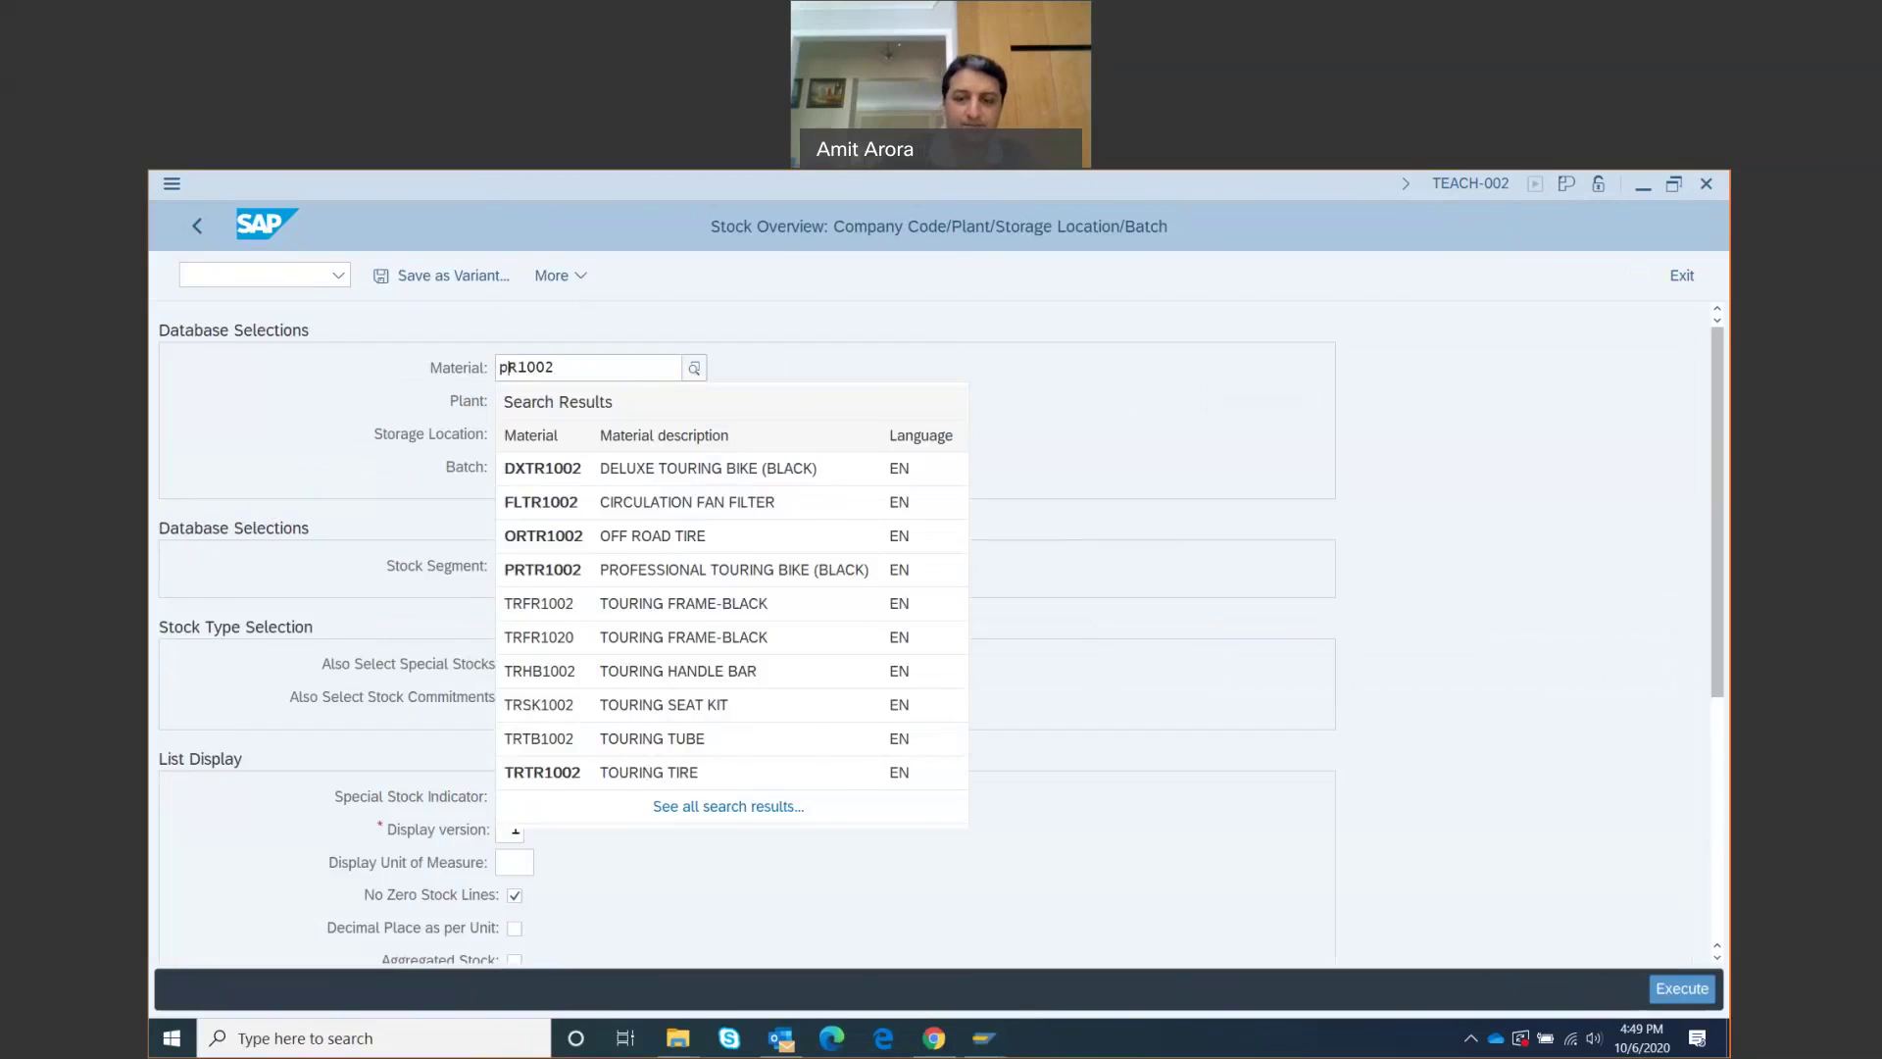
{"action": "key", "text": "Delete"}
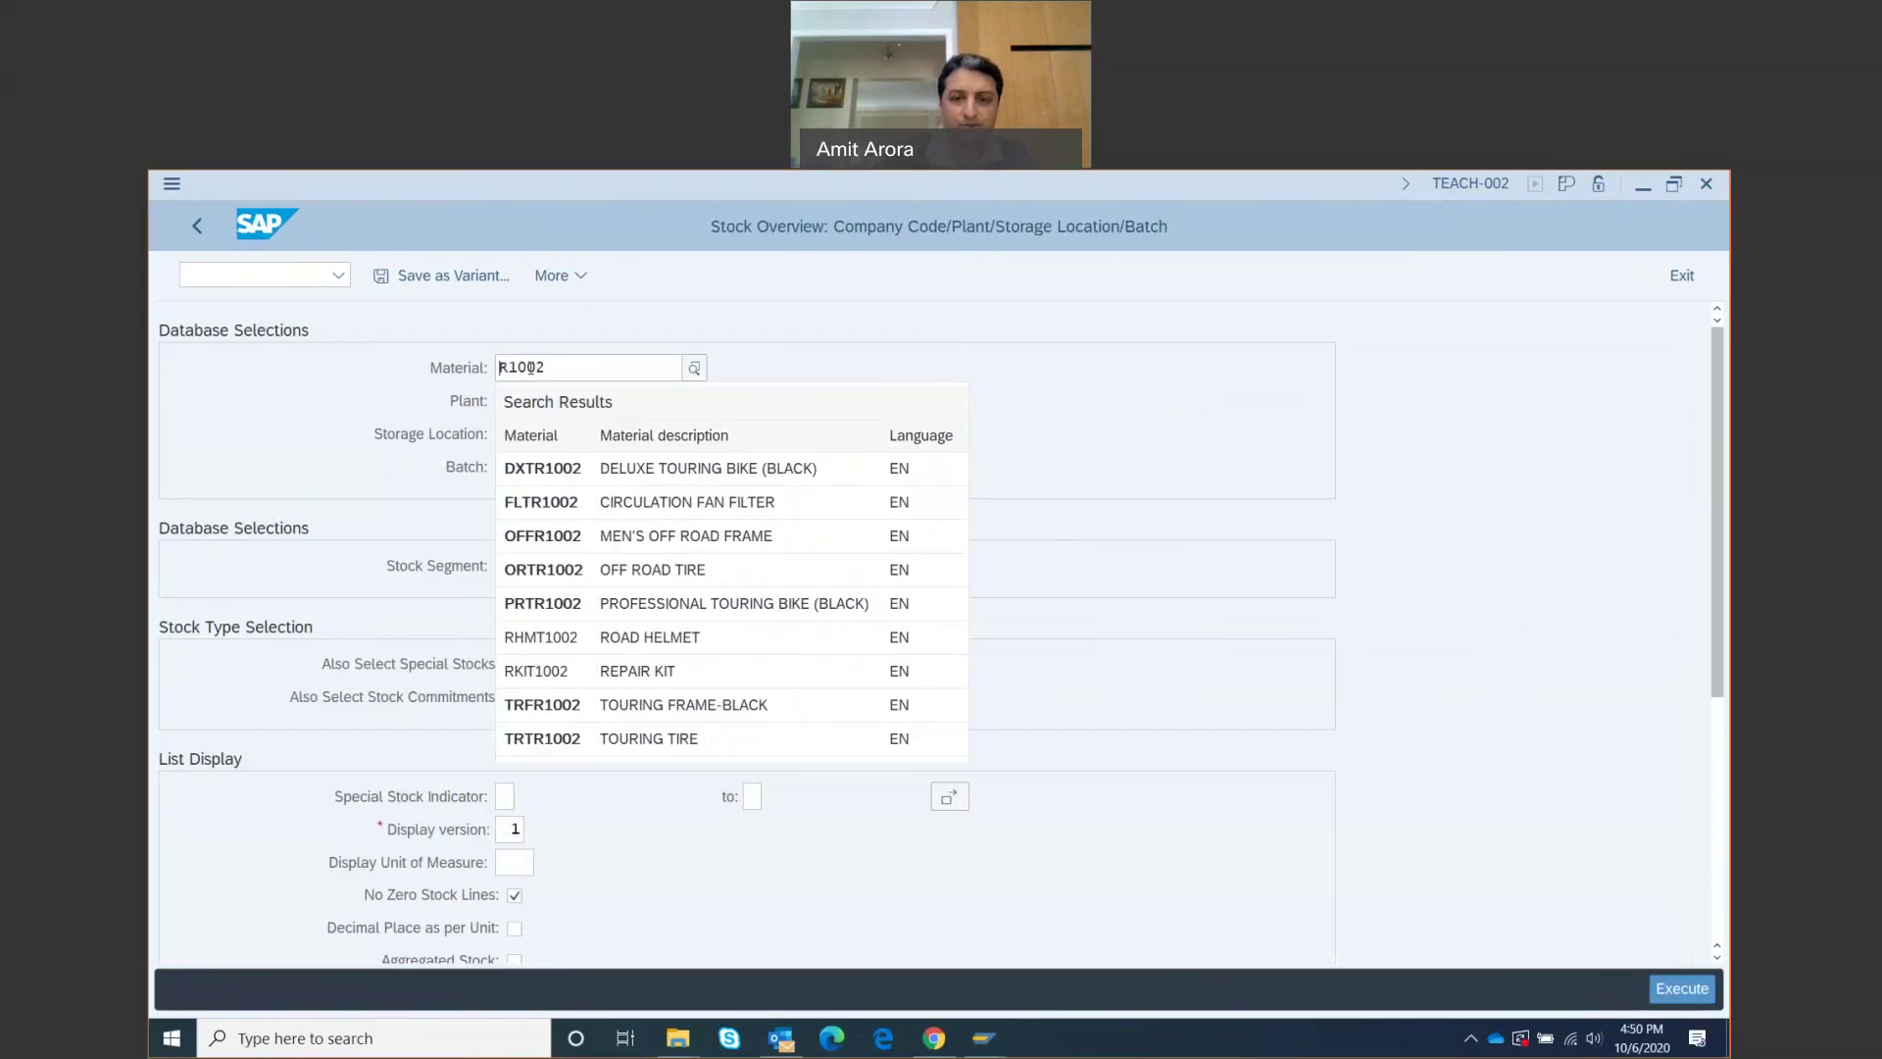
{"action": "key", "text": "Delete"}
{"action": "type", "text": "P"}
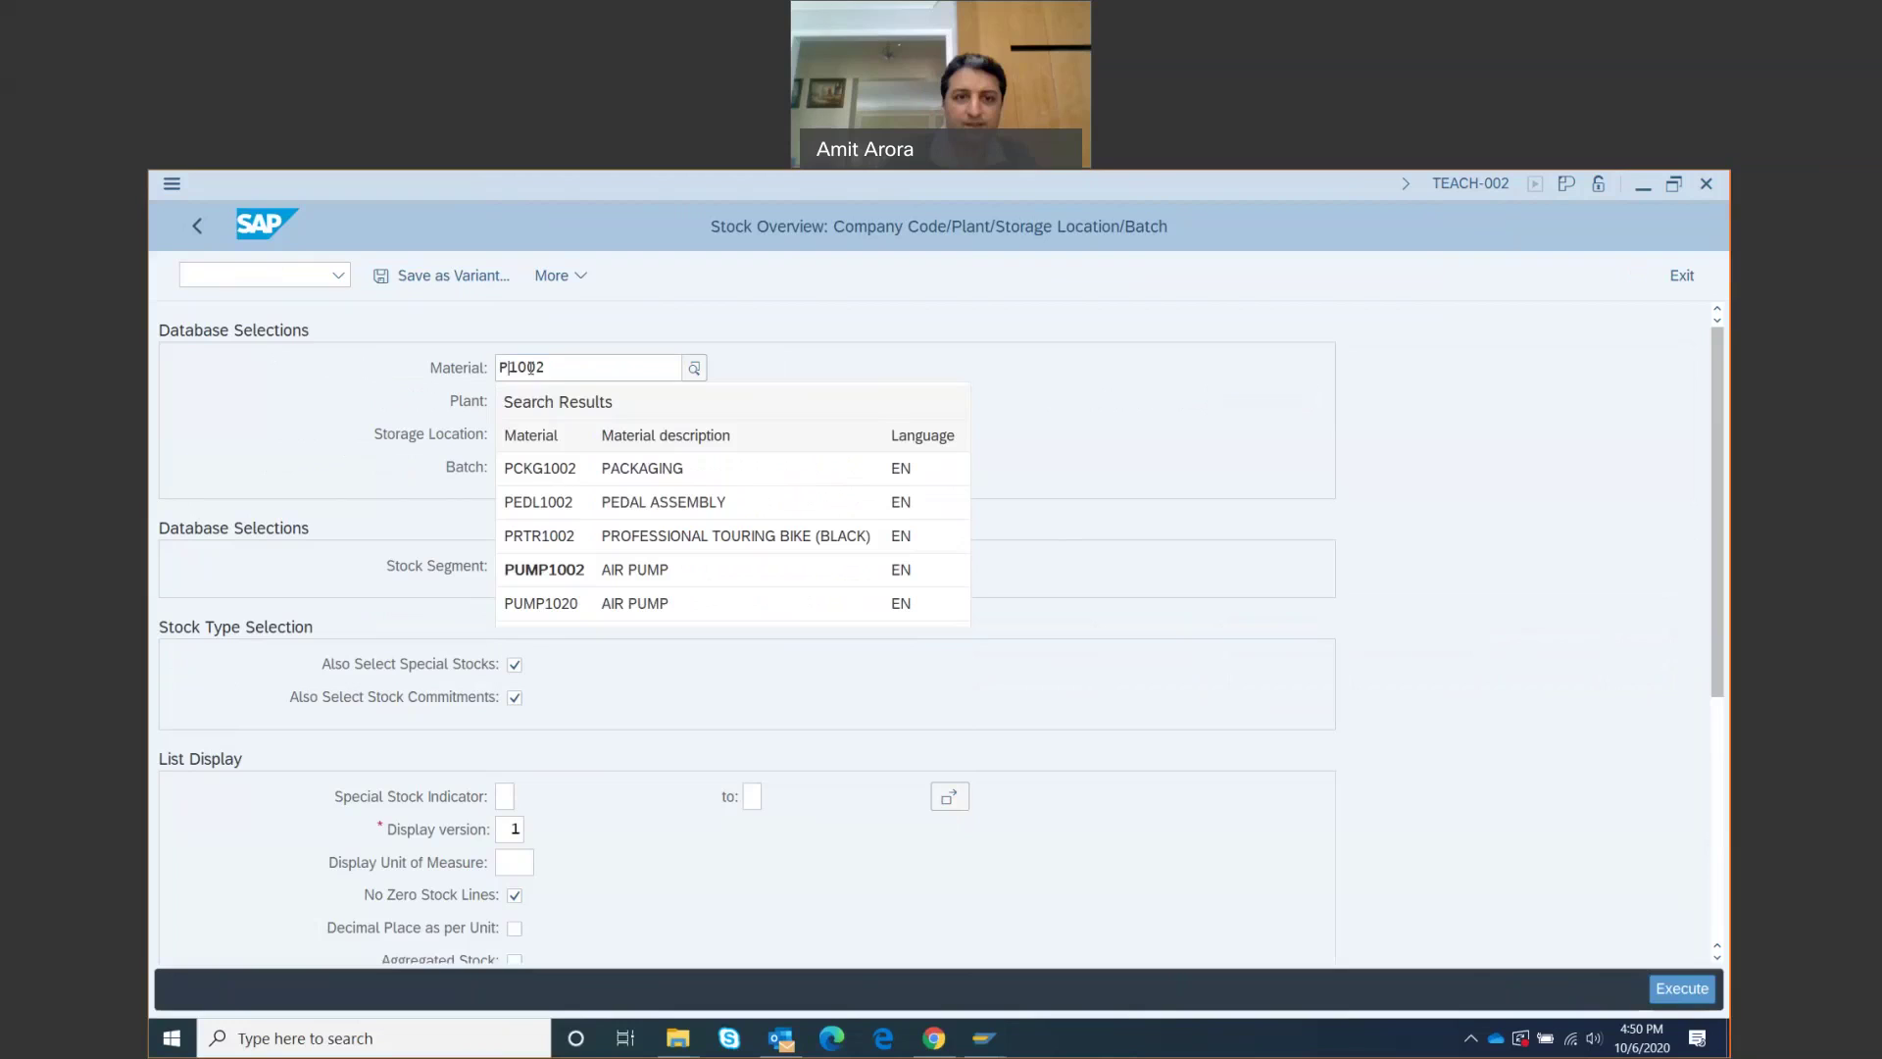
{"action": "key", "text": "Delete"}
{"action": "type", "text": "R"}
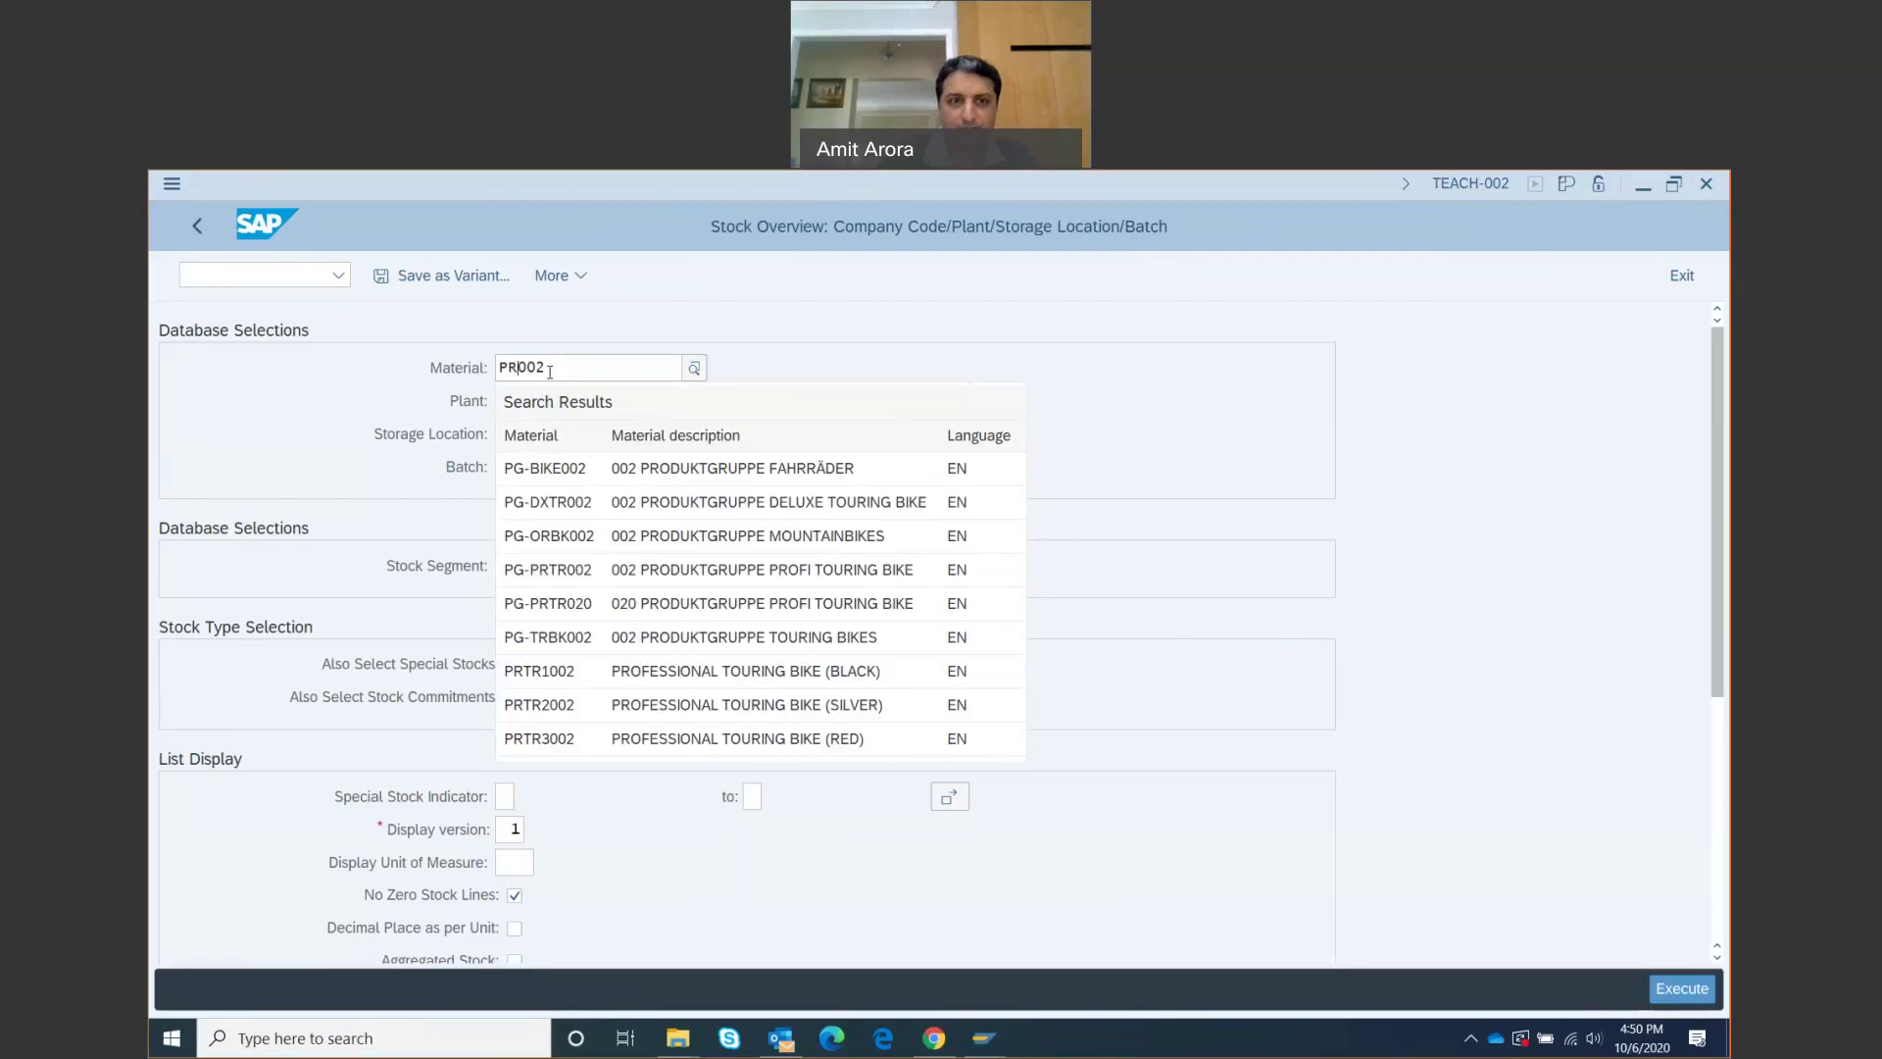
{"action": "key", "text": "End"}
{"action": "key", "text": "BackSpace"}
{"action": "type", "text": "0"}
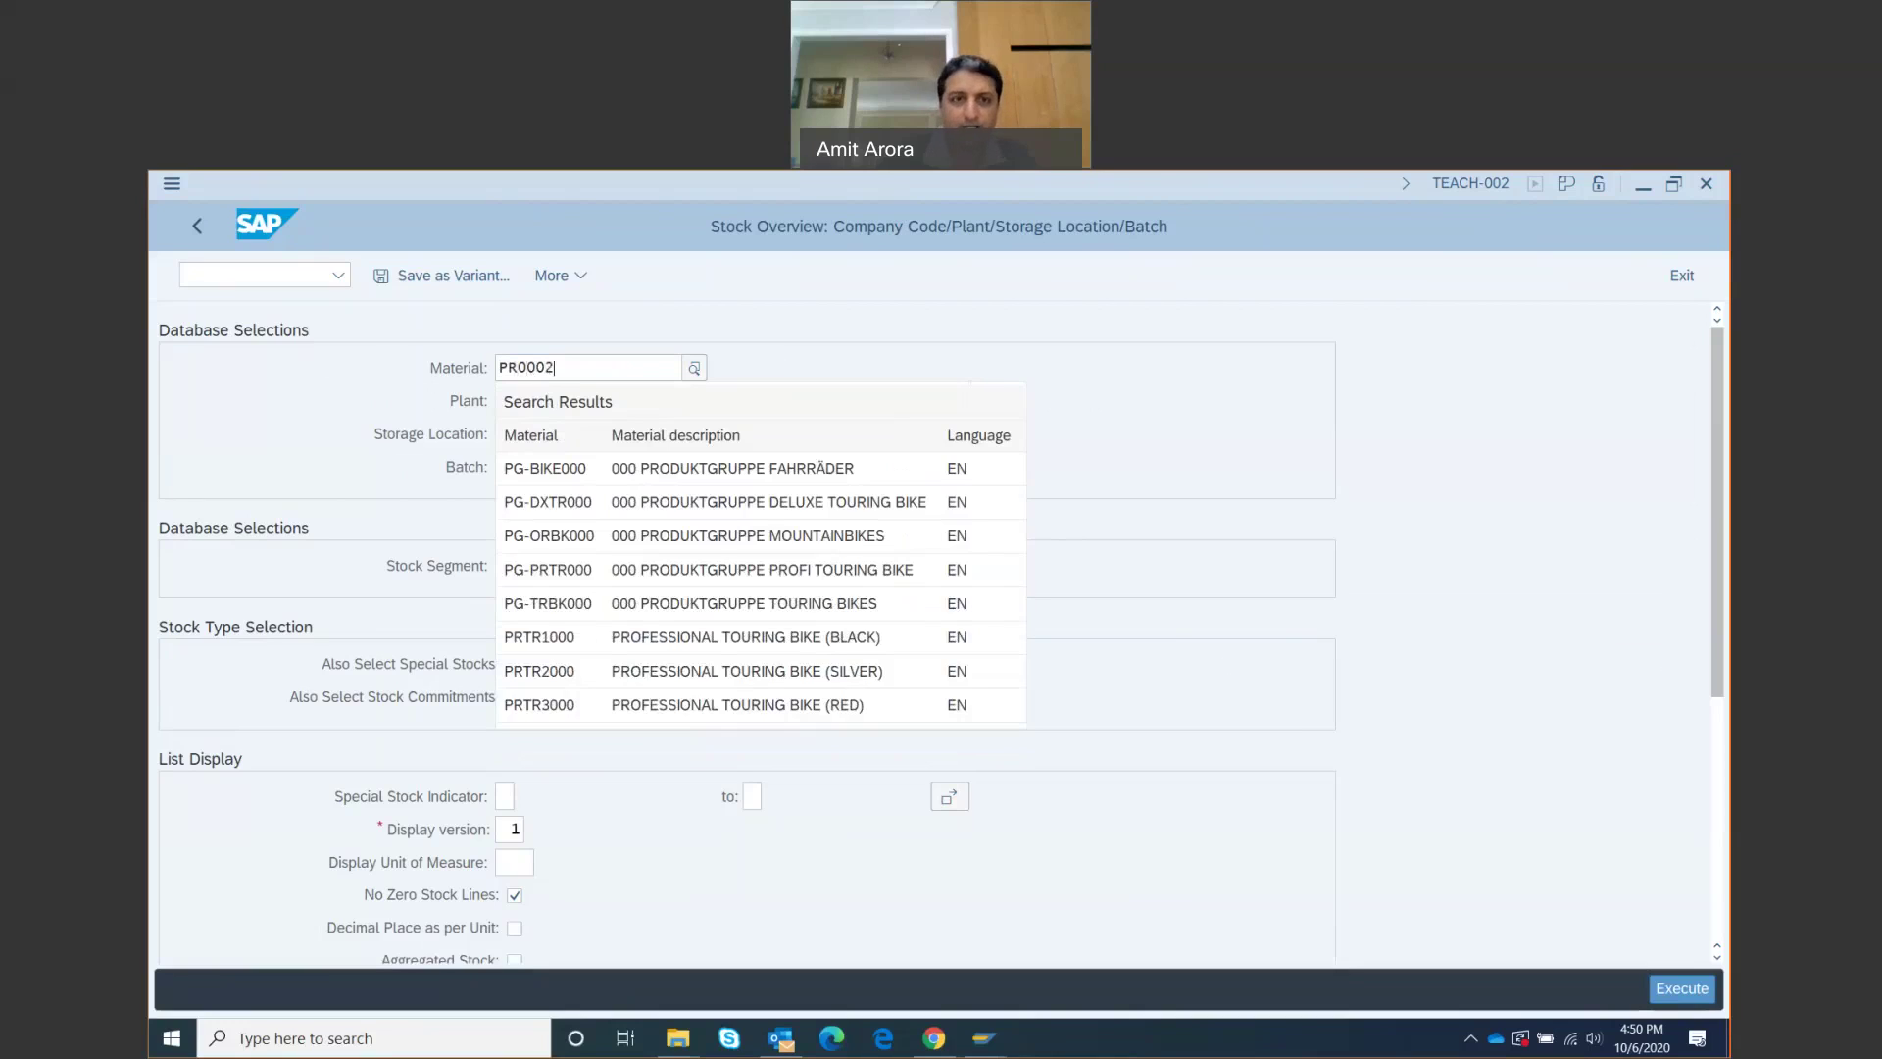
{"action": "type", "text": "2"}
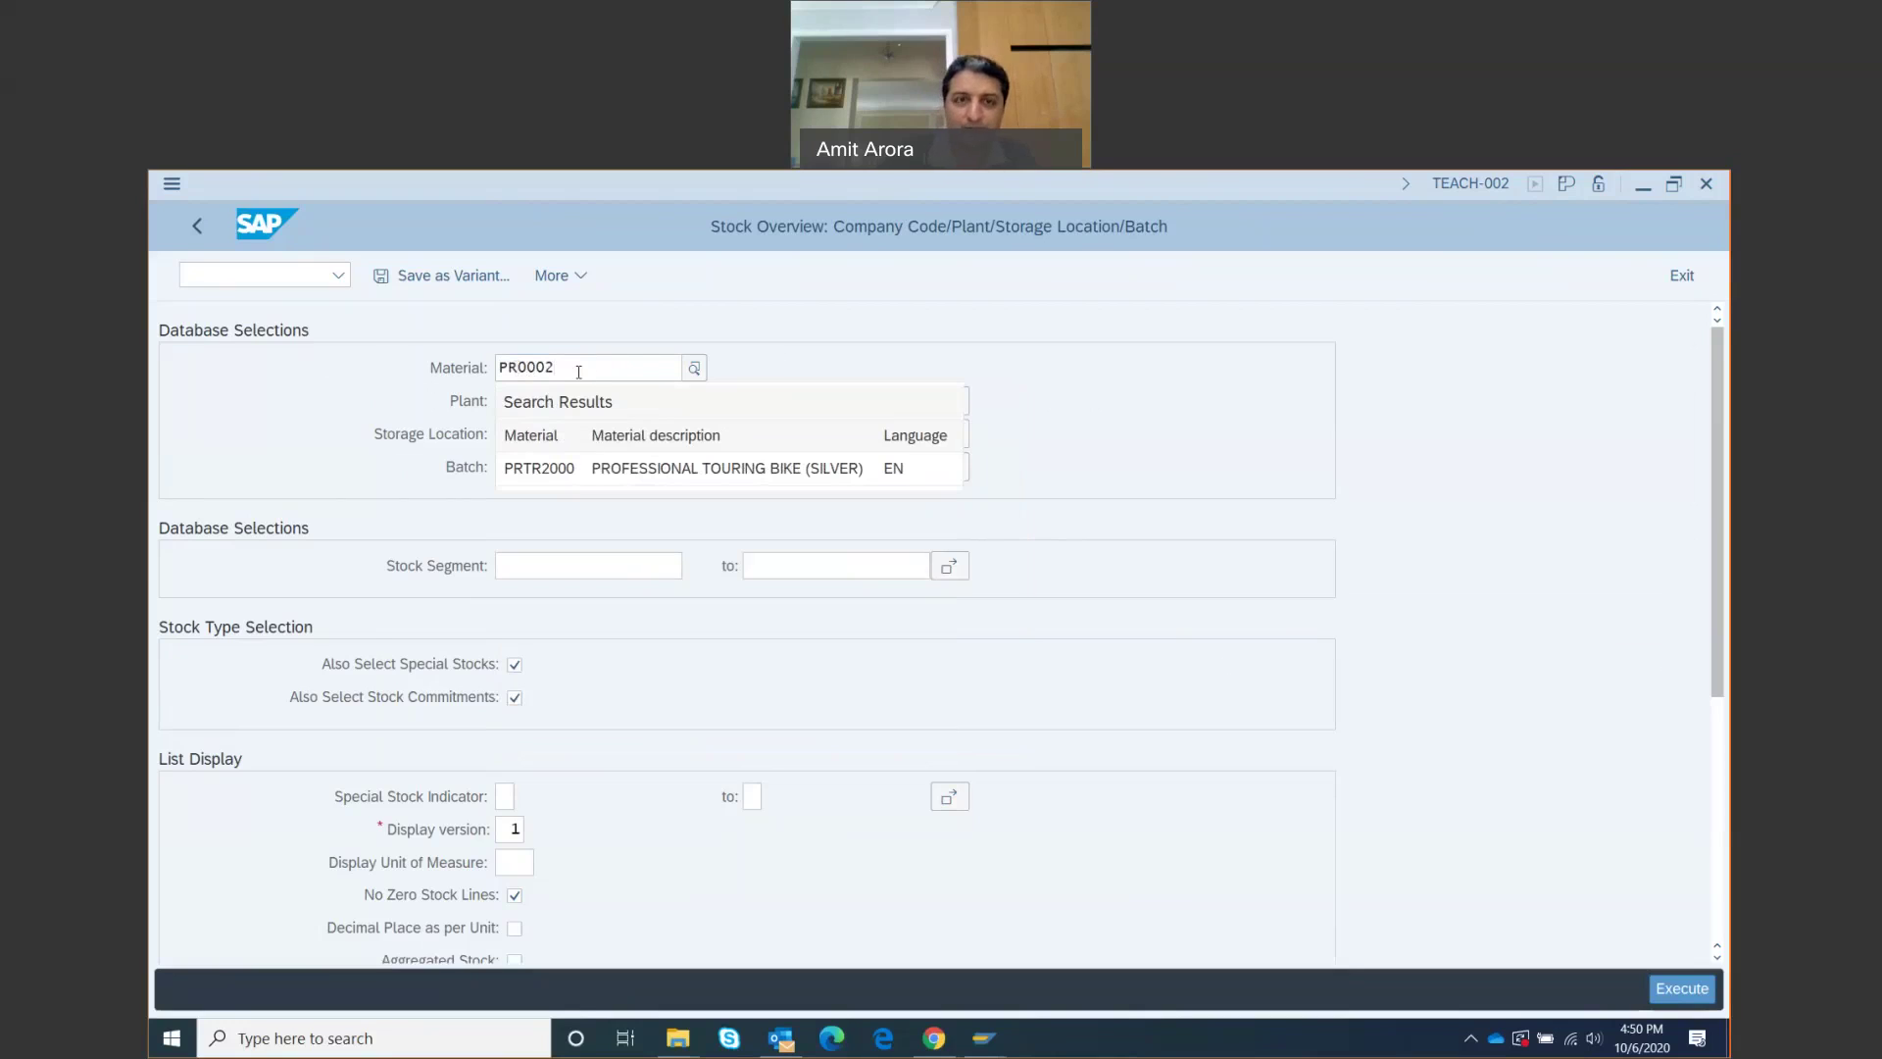
{"action": "key", "text": "BackSpace"}
{"action": "key", "text": "BackSpace"}
{"action": "key", "text": "BackSpace"}
{"action": "key", "text": "BackSpace"}
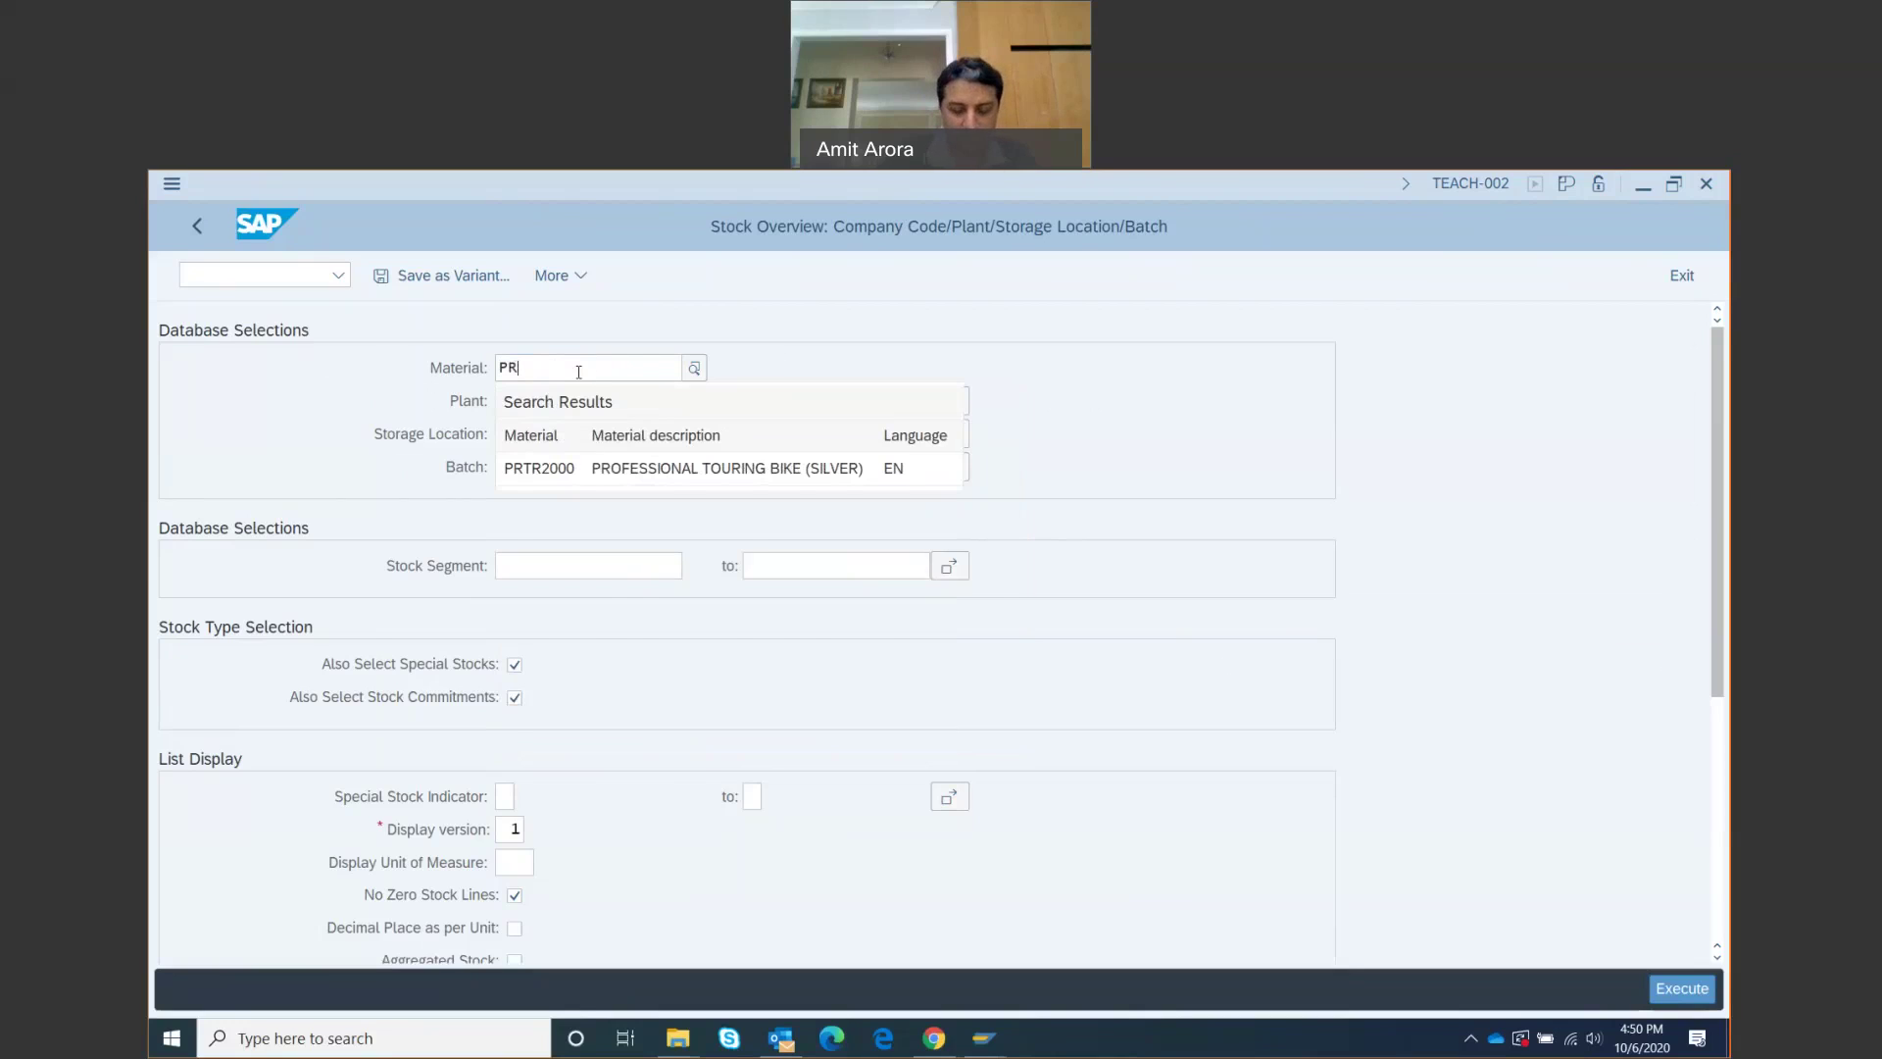
{"action": "type", "text": "tr"}
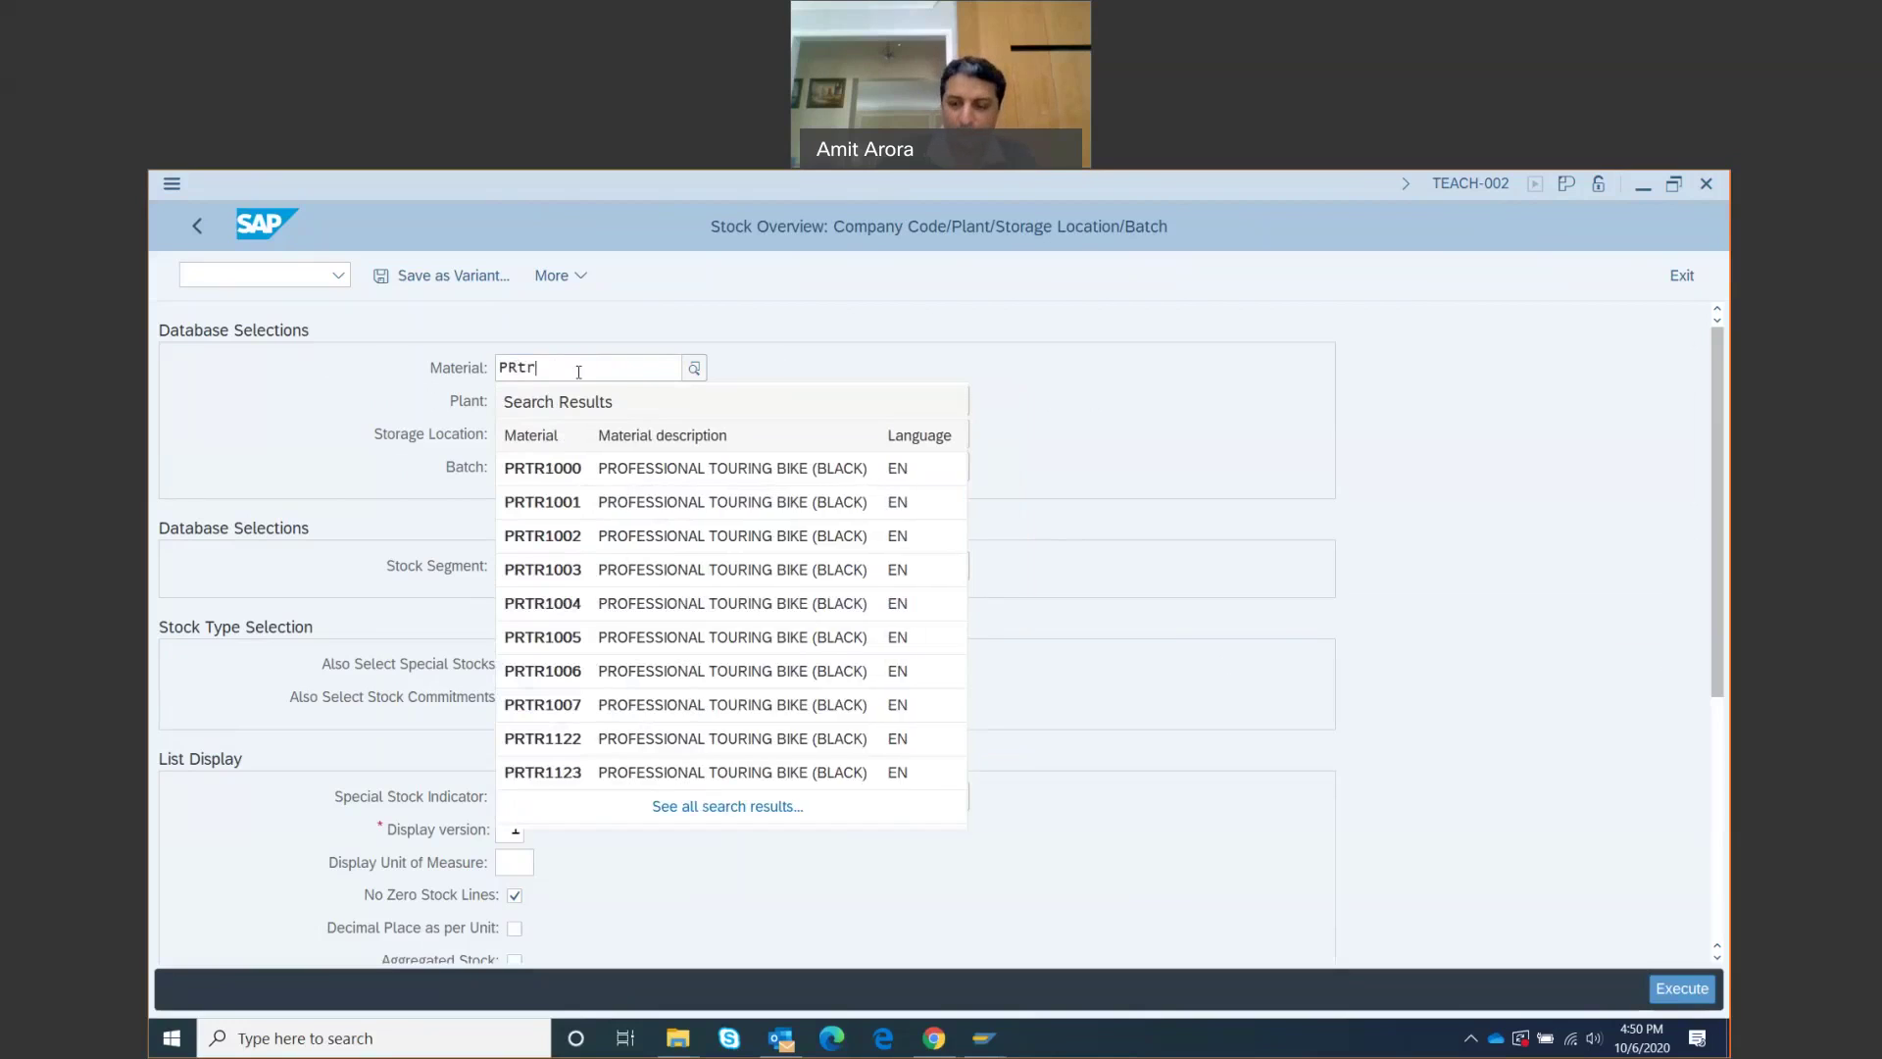
{"action": "type", "text": "100"}
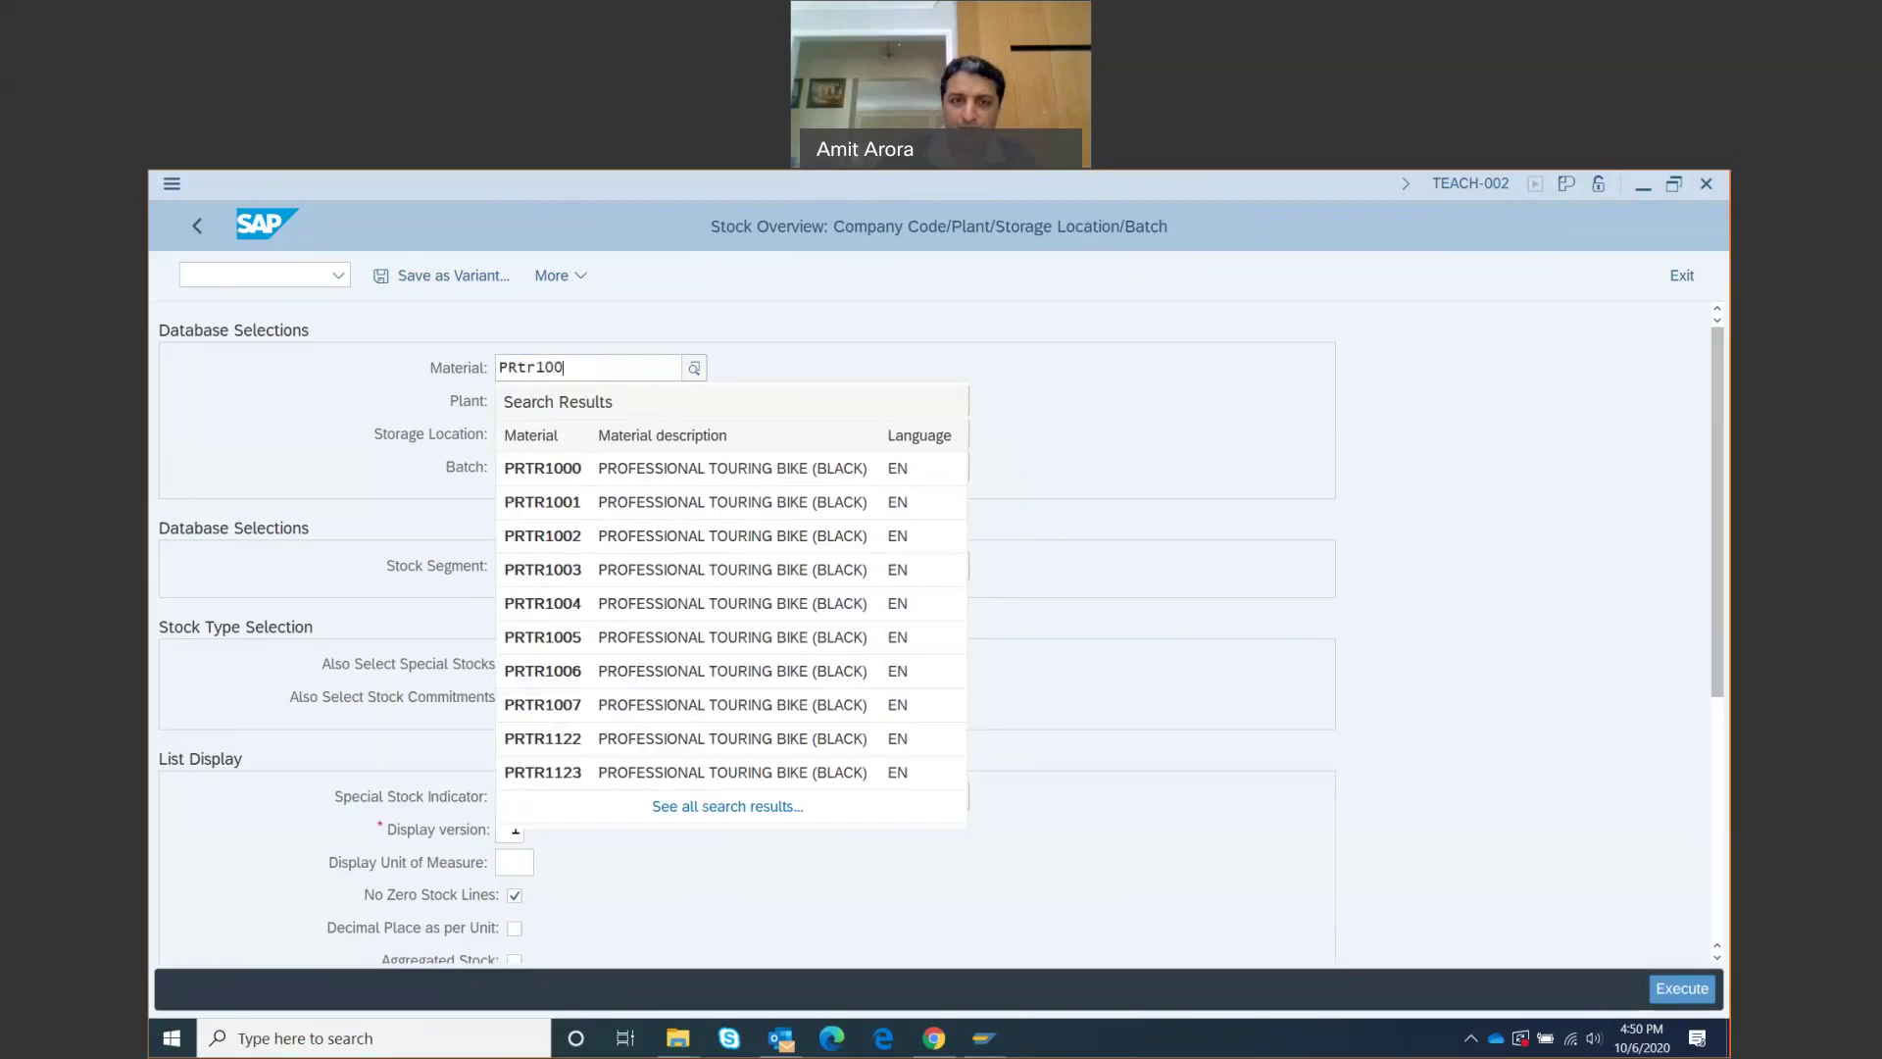
{"action": "type", "text": "2"}
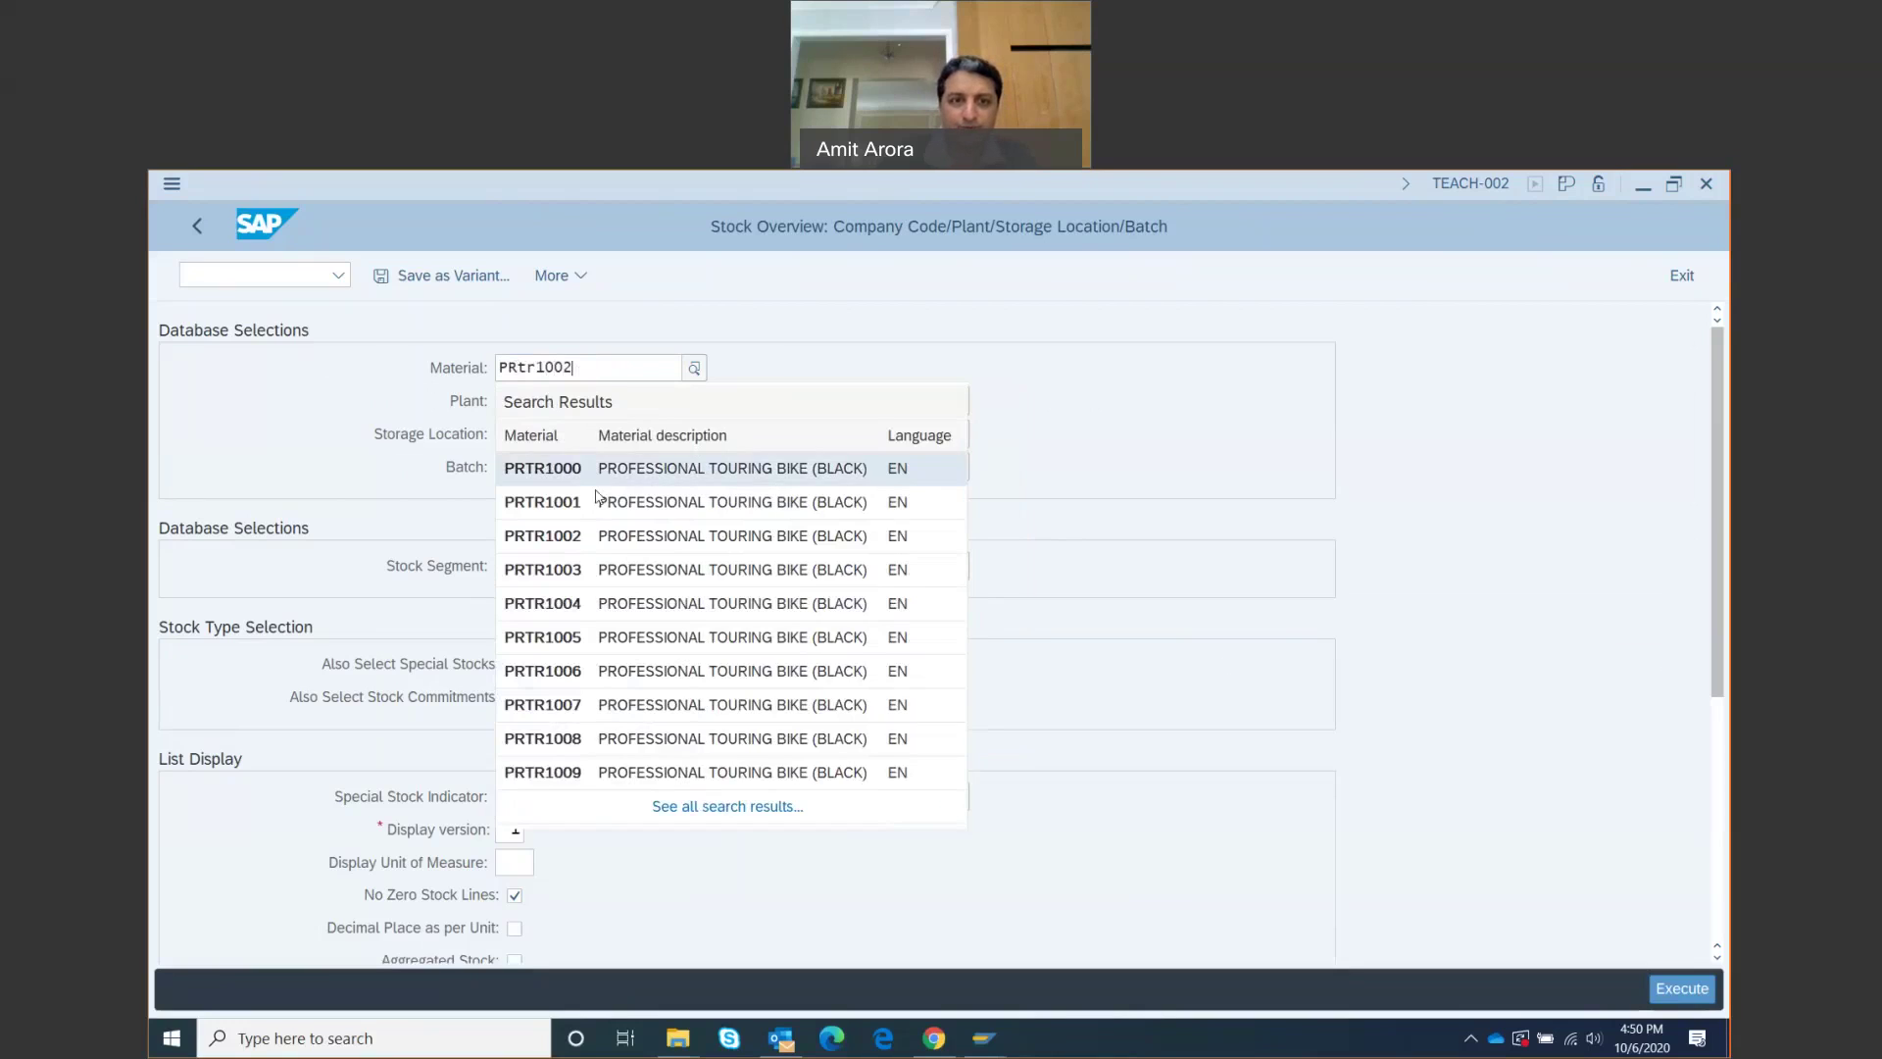
{"action": "left_click", "coordinate": [704, 538]}
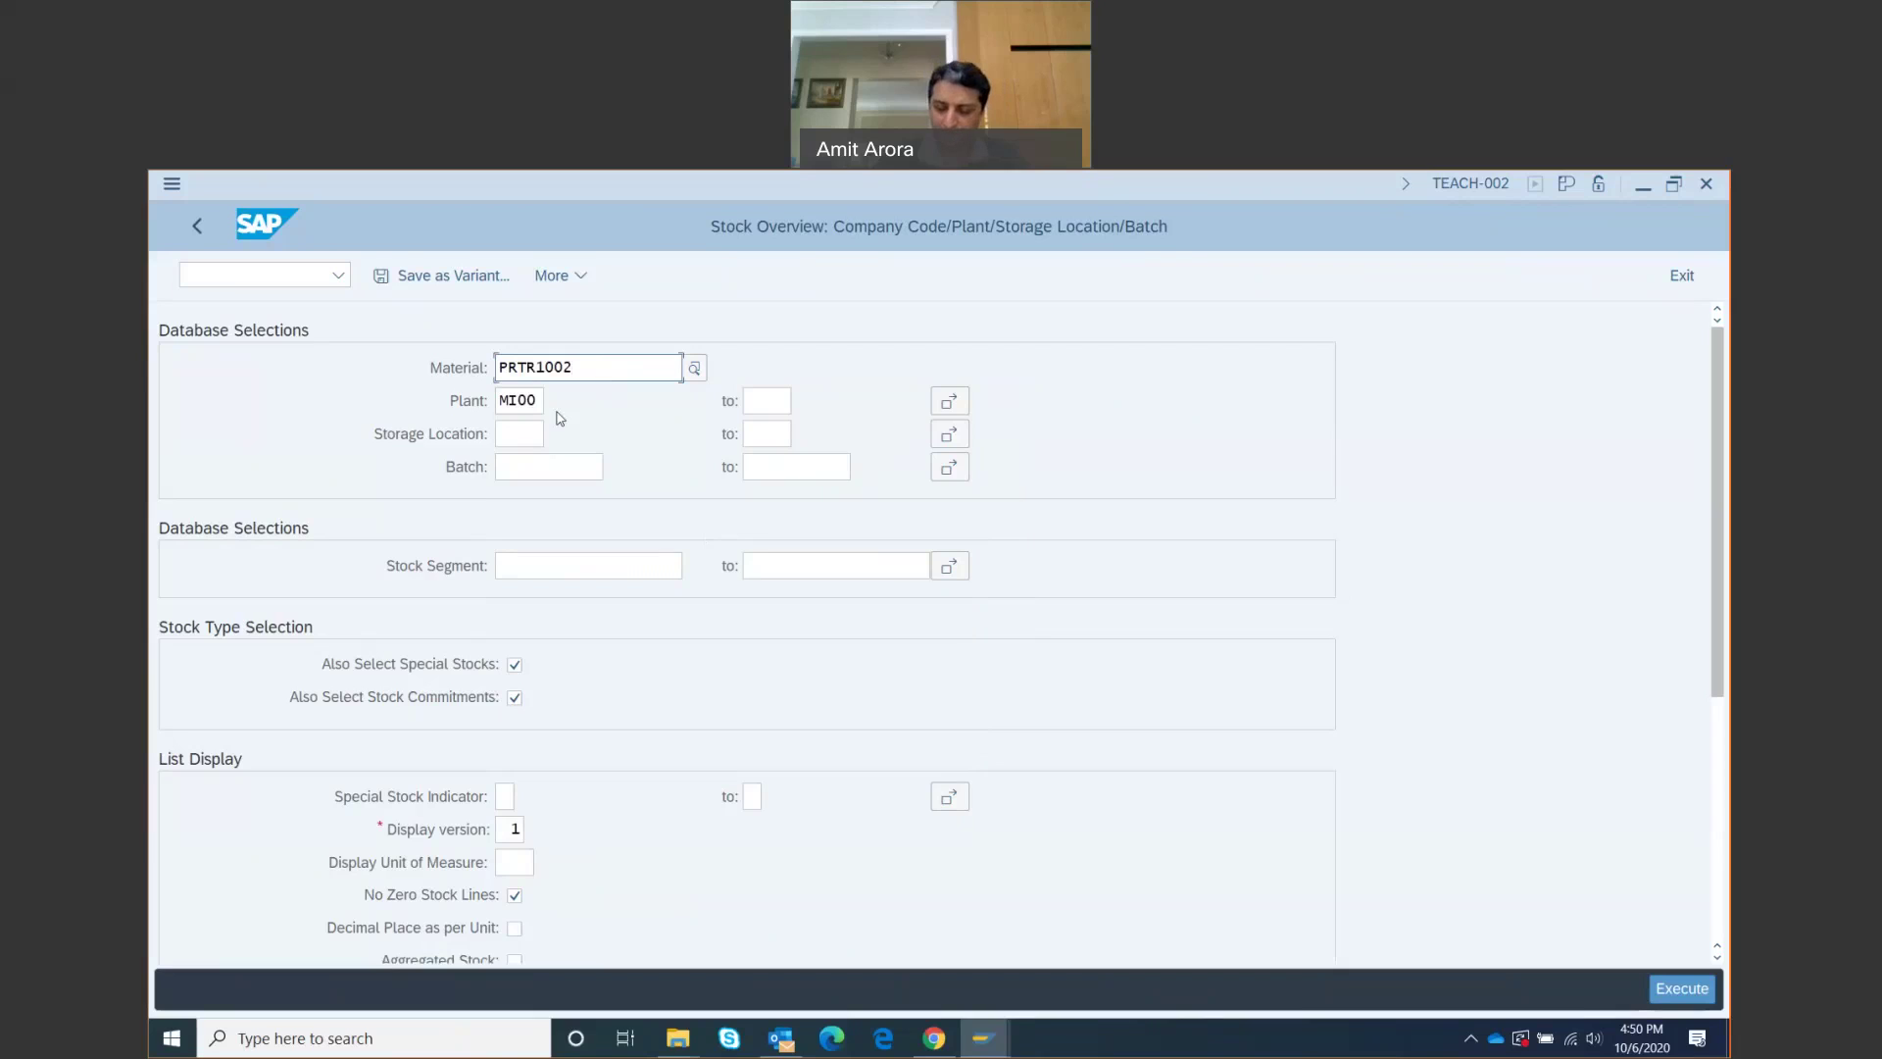
Run the stock overview for PRTR1002 and open MI00 DC Miami's breakdown showing 80.000 unrestricted.
{"action": "left_click", "coordinate": [1680, 989]}
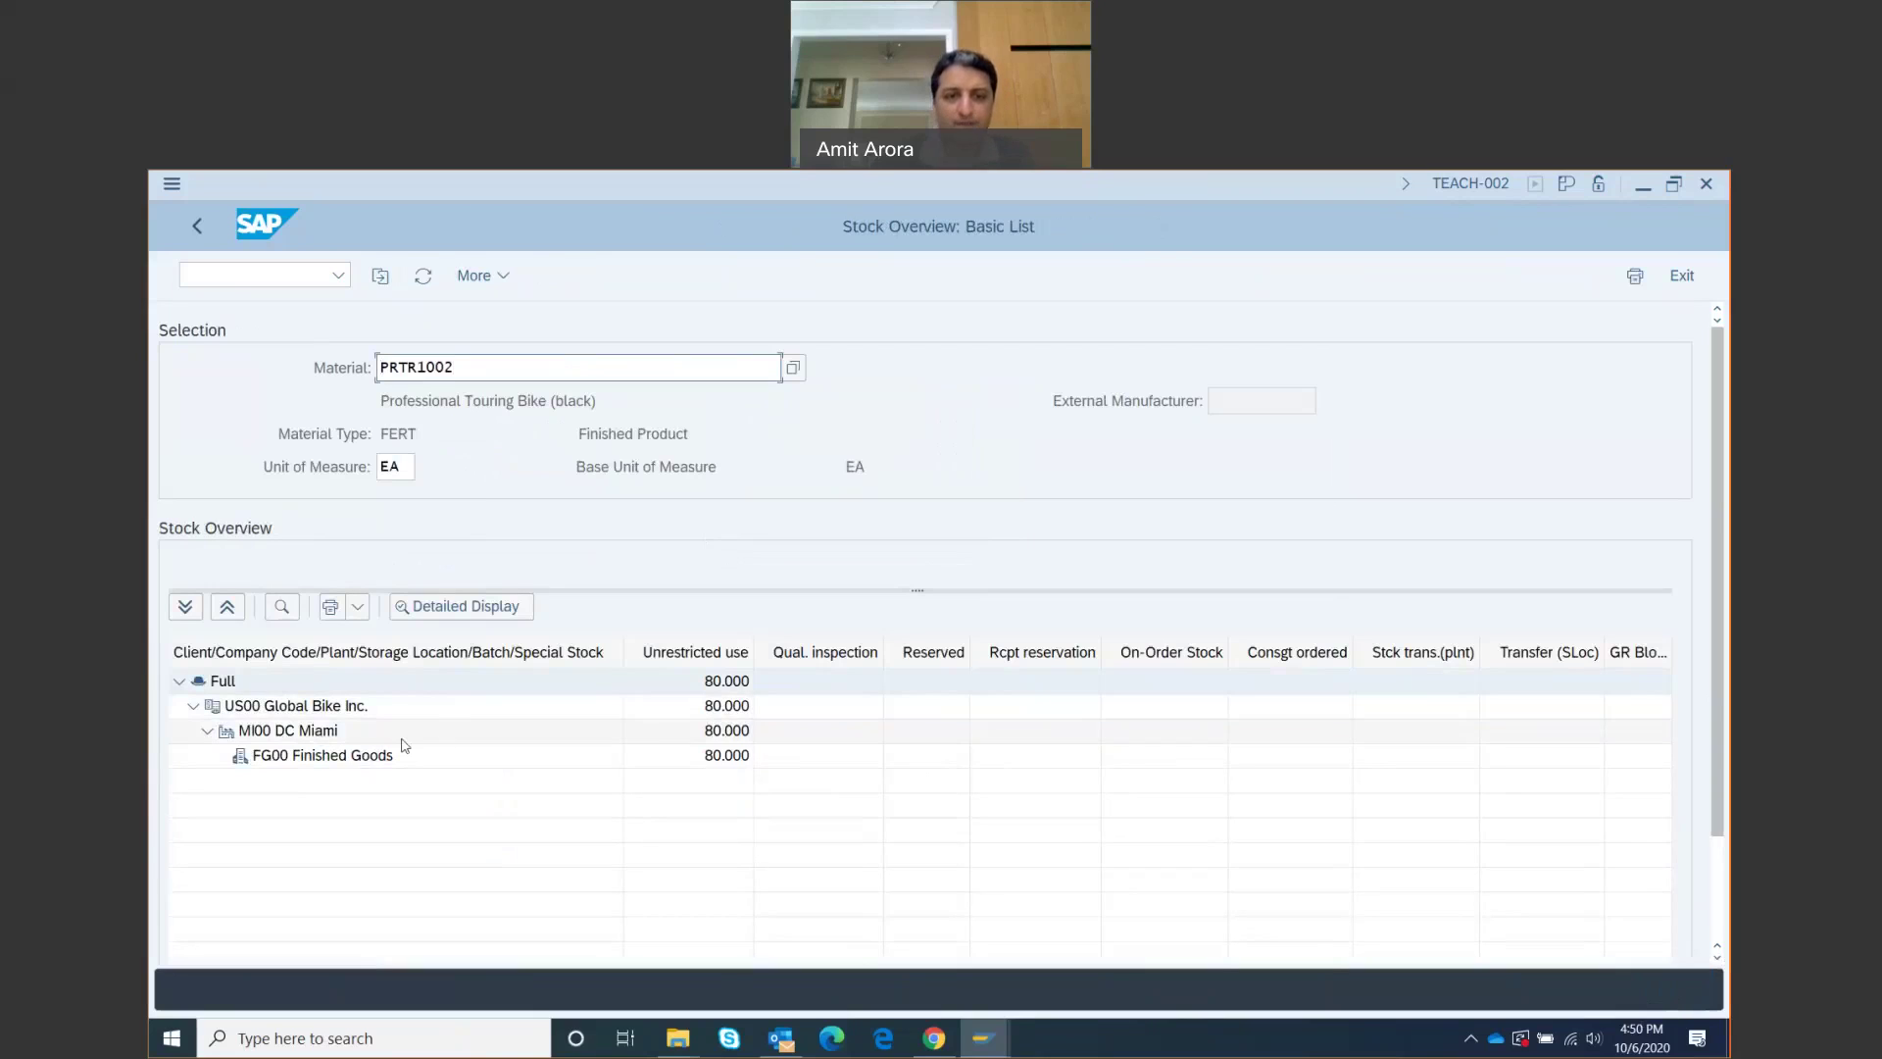
{"action": "left_click", "coordinate": [713, 737]}
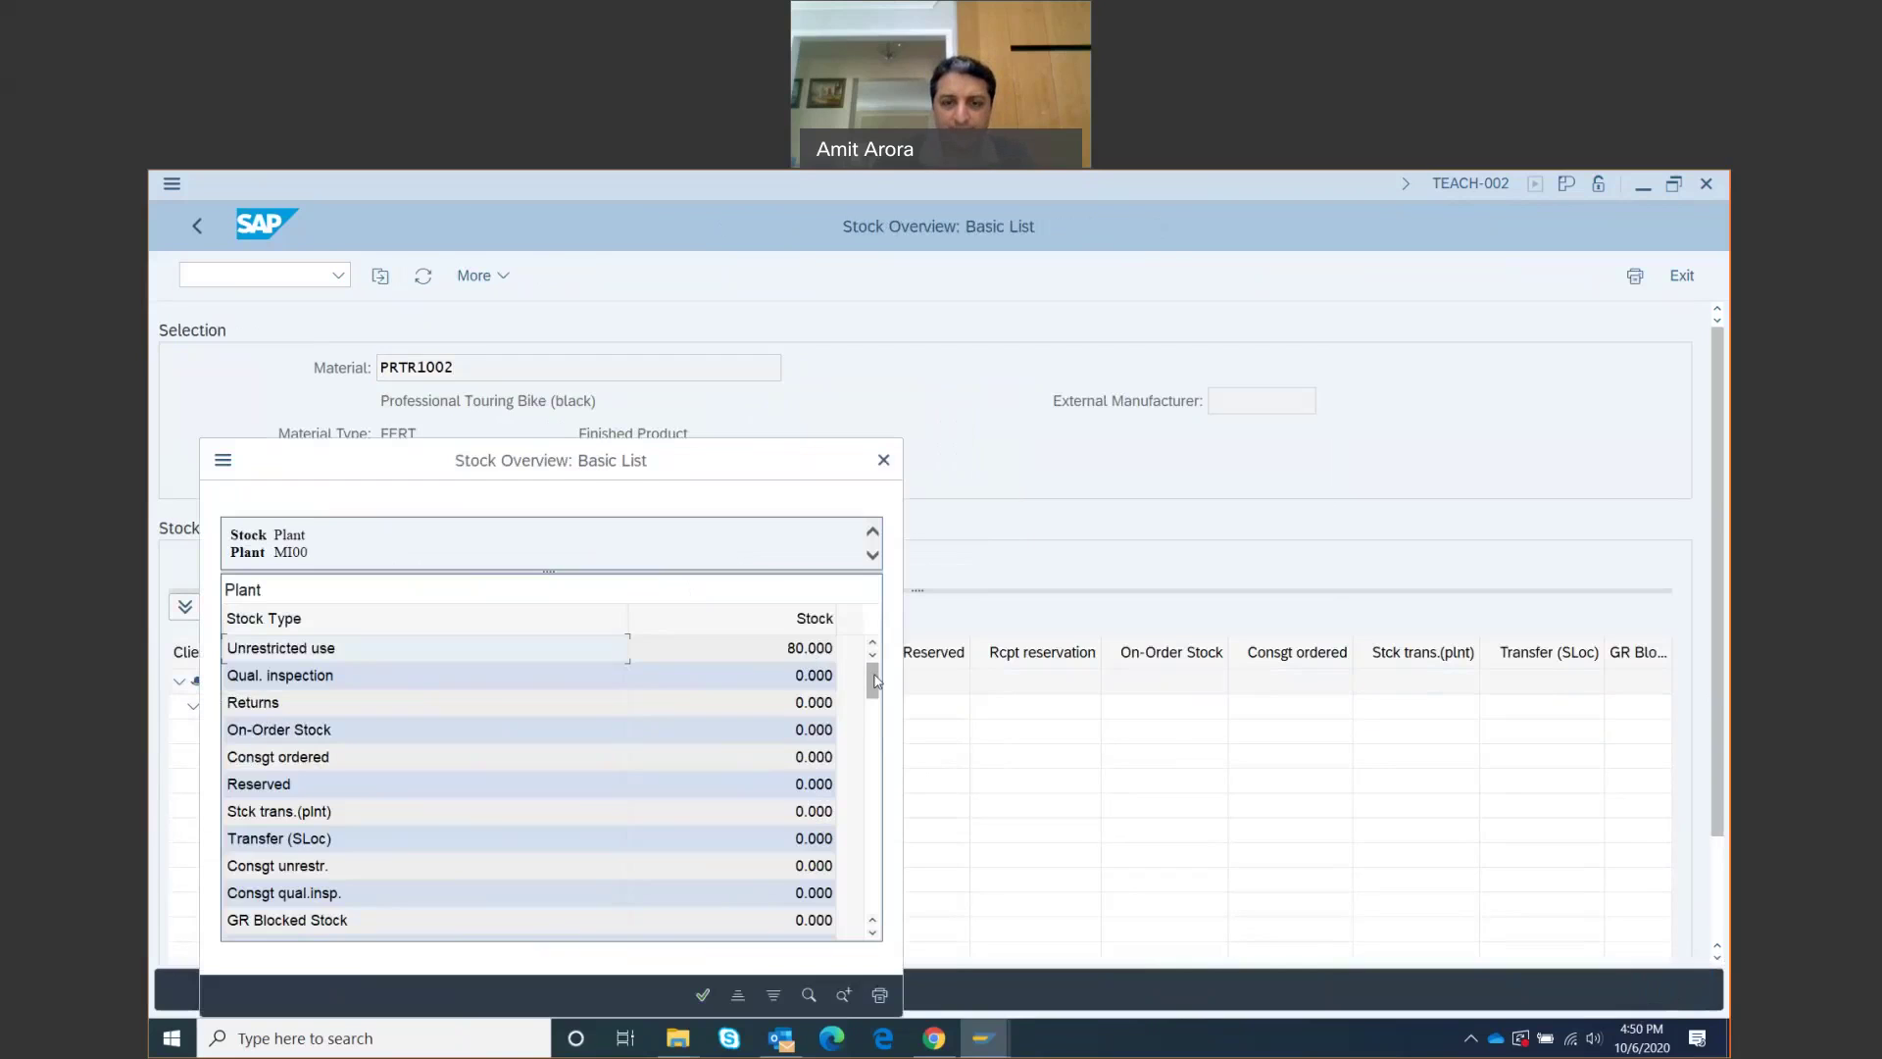
{"action": "left_click_drag", "start_coordinate": [875, 683], "coordinate": [874, 698]}
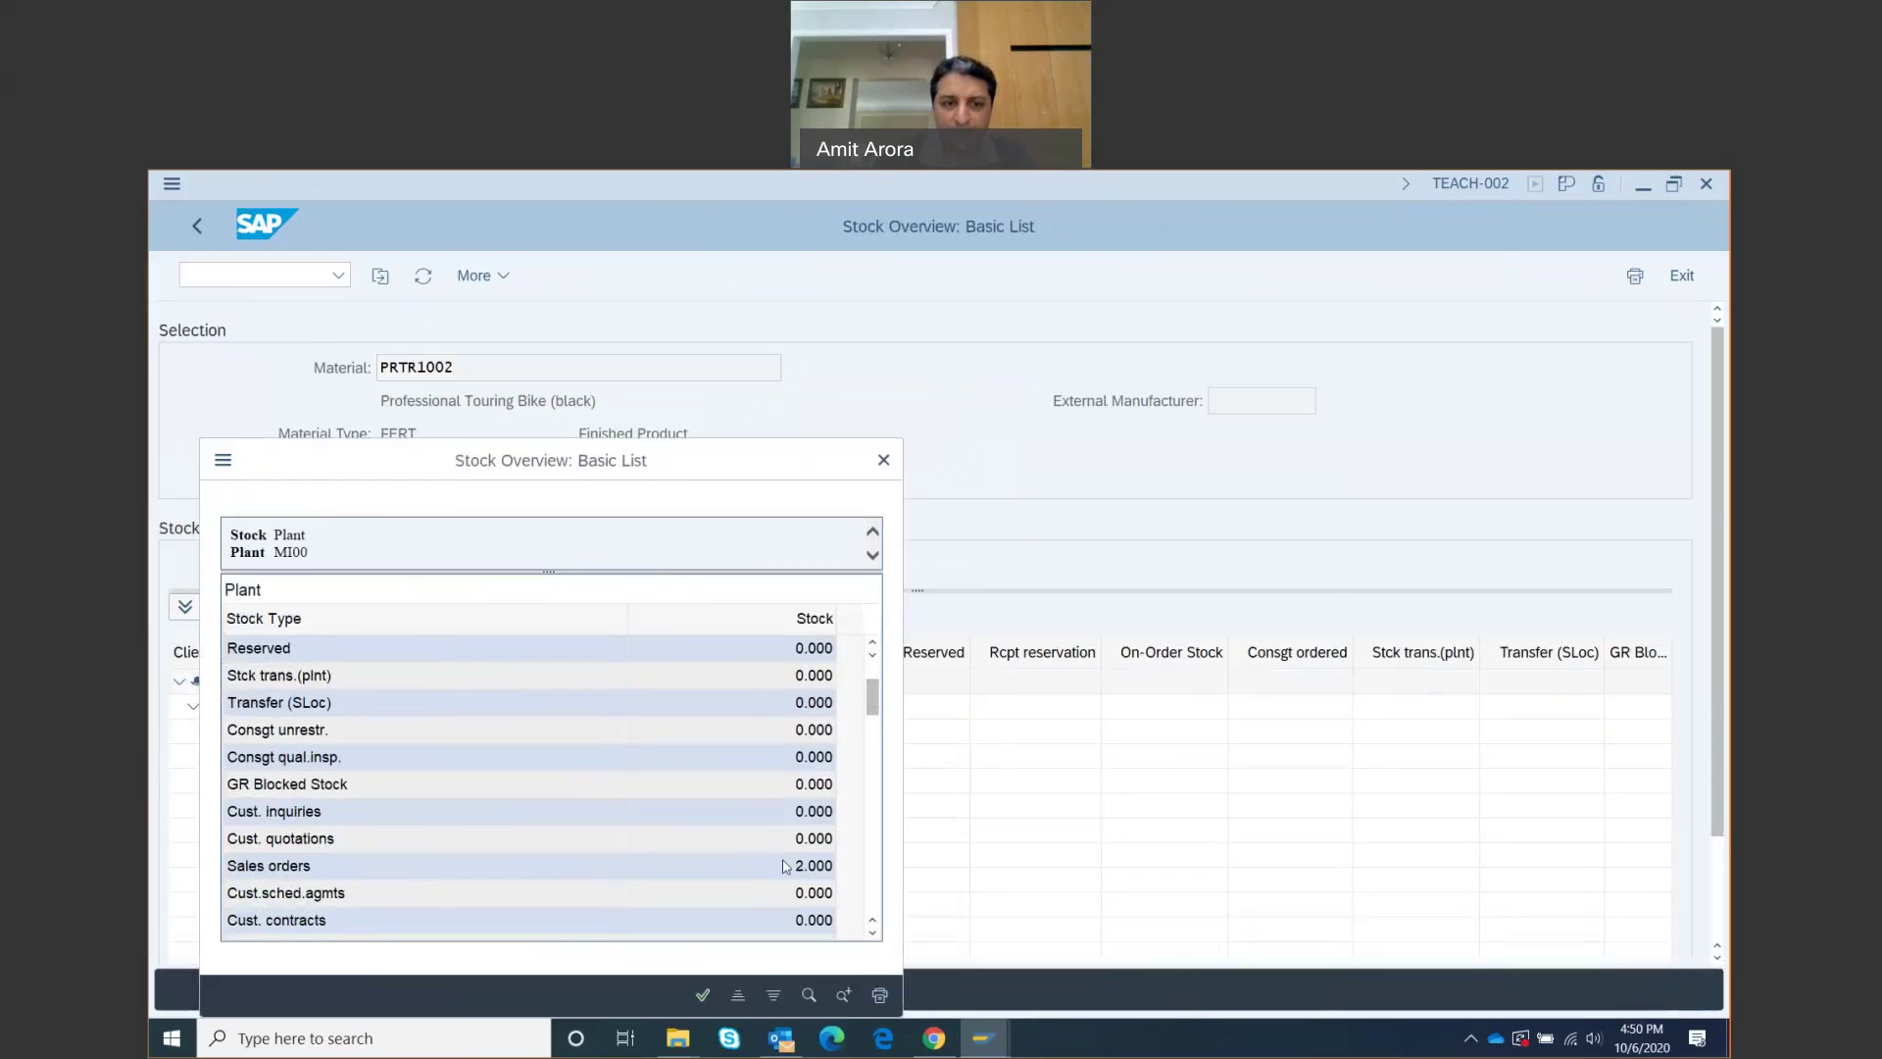
{"action": "left_click", "coordinate": [802, 872]}
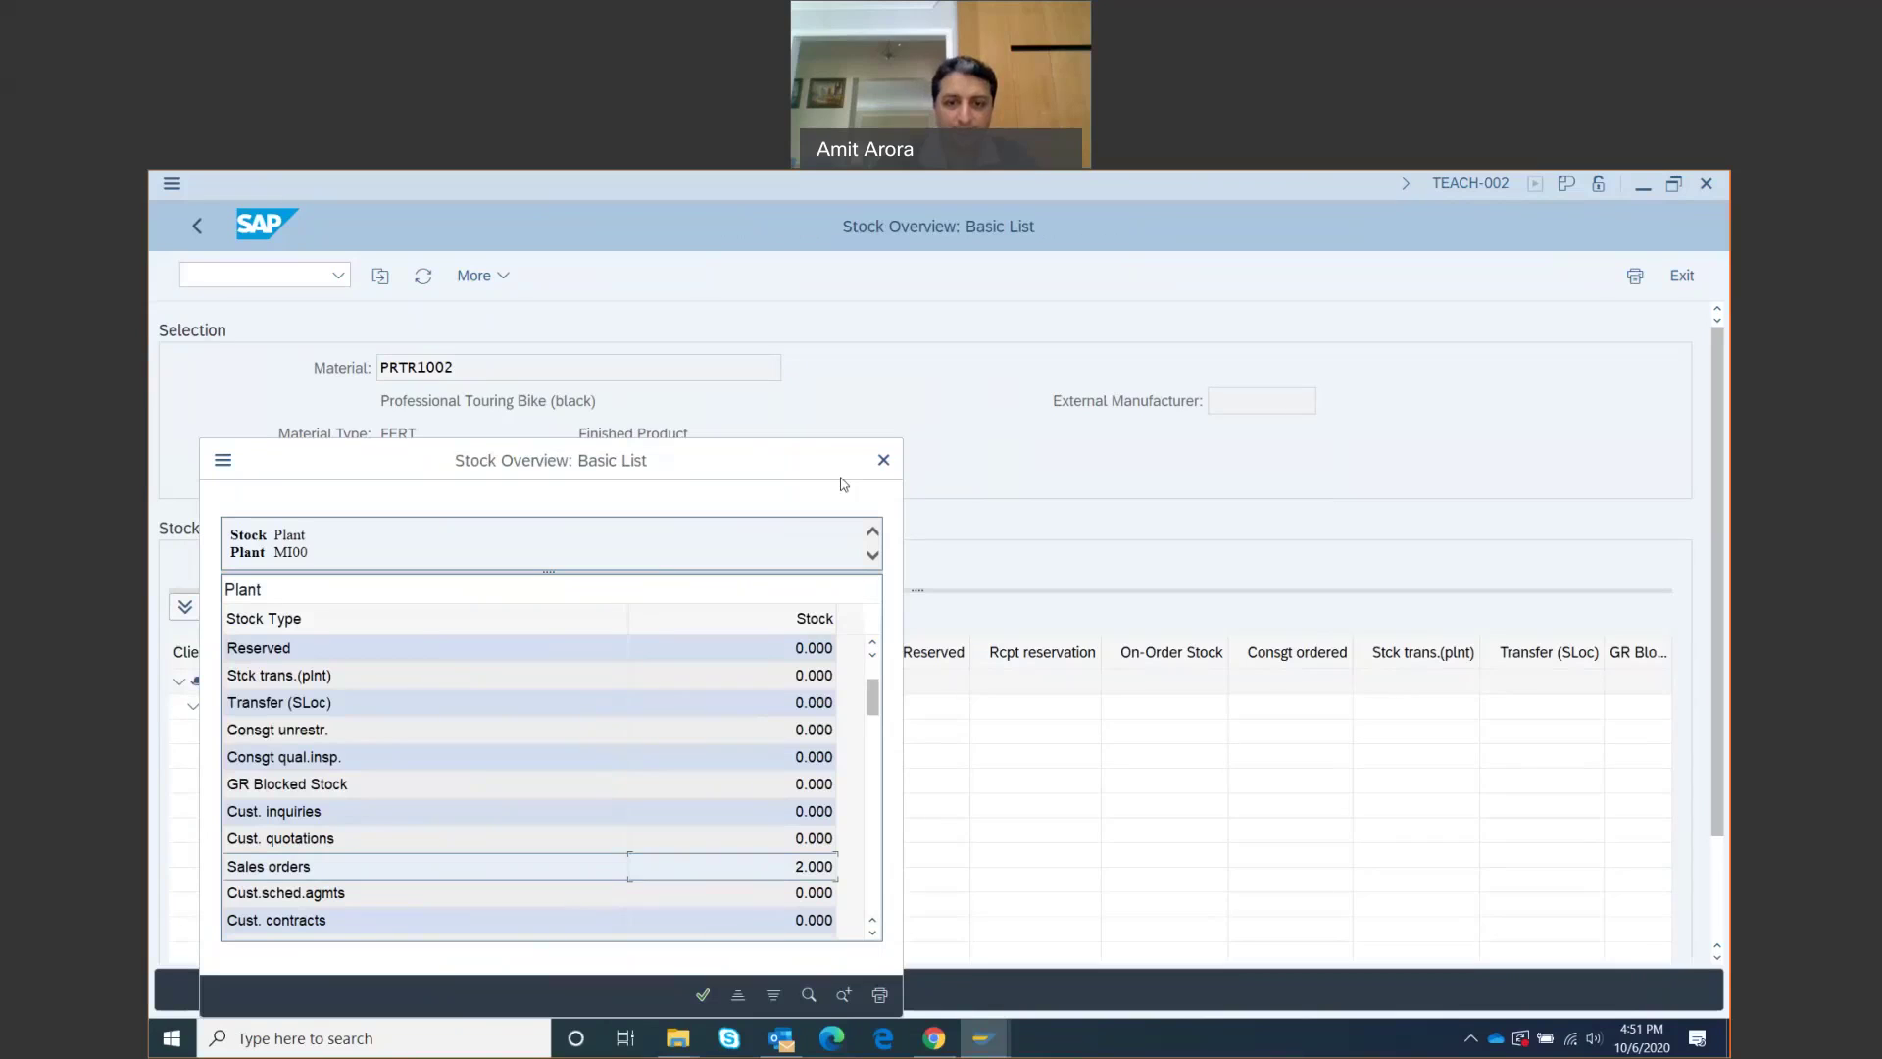
Close the PRTR1002 stock breakdown and exit Stock Overview back to SAP Easy Access.
{"action": "left_click", "coordinate": [704, 995]}
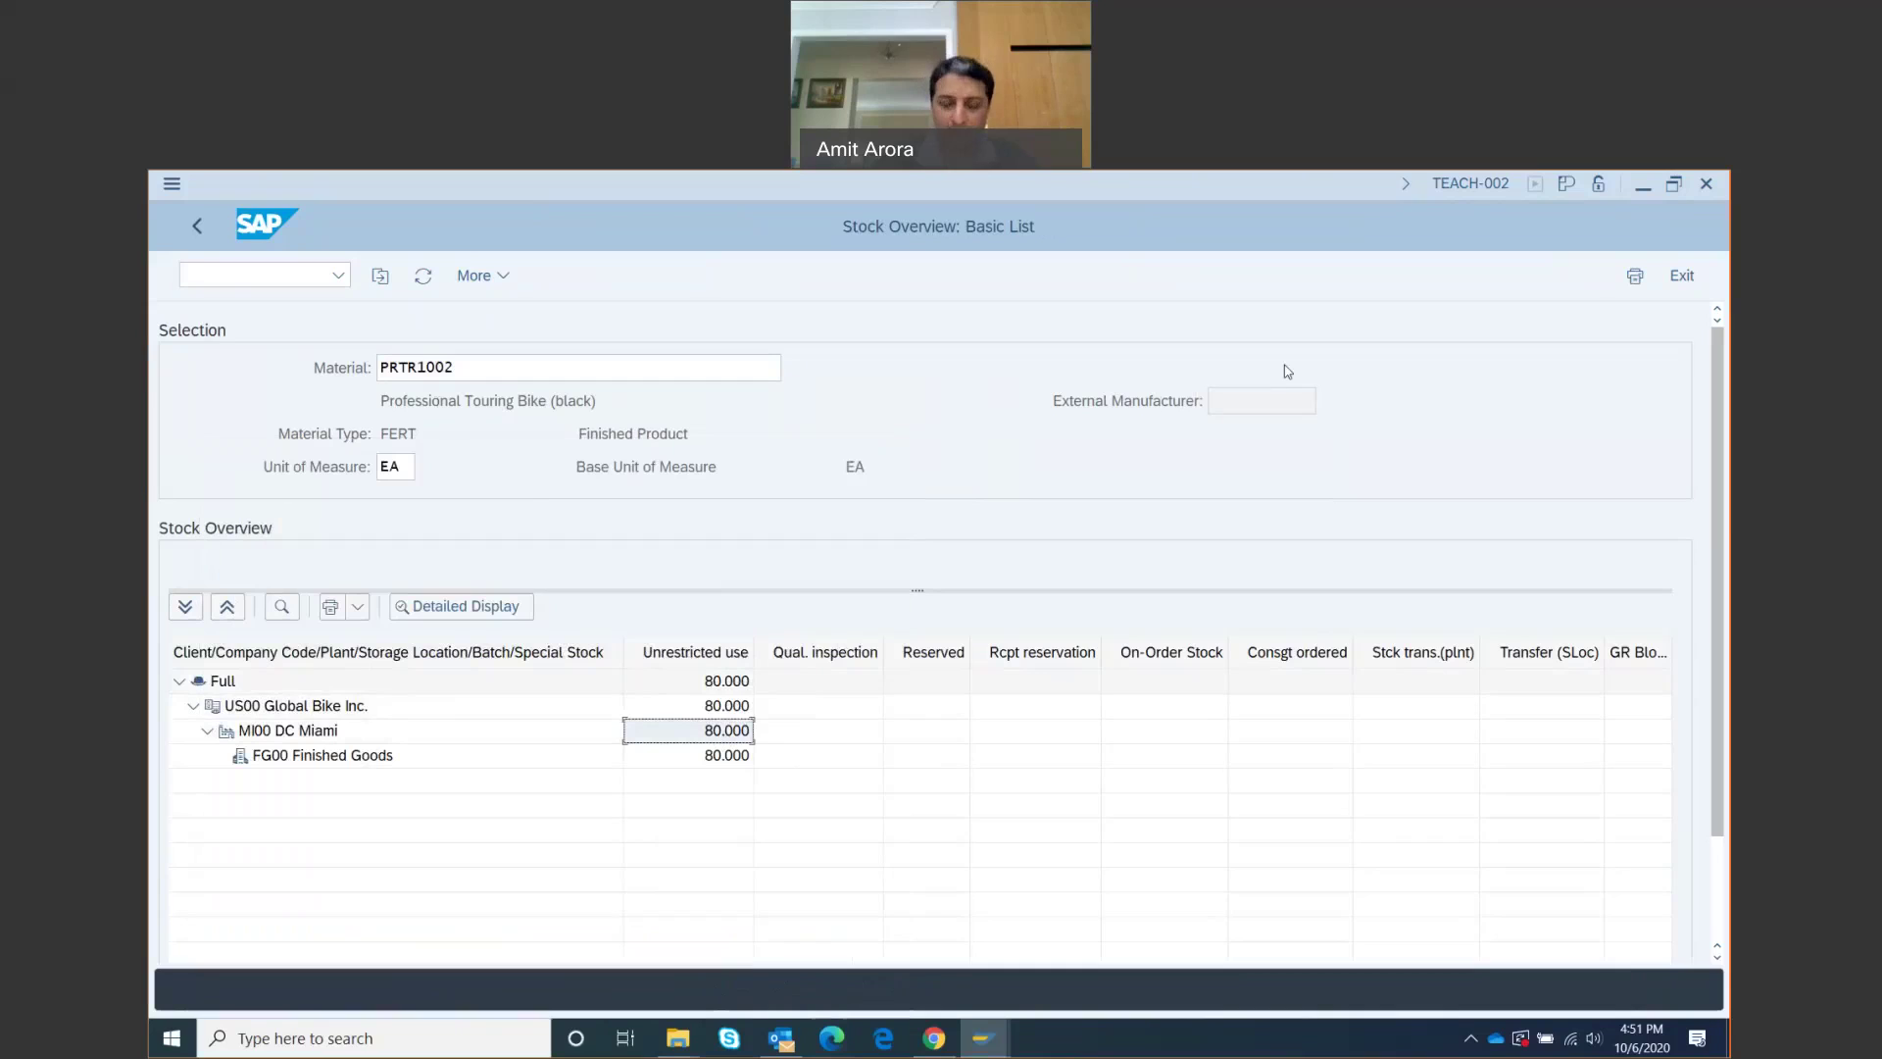
{"action": "left_click", "coordinate": [1681, 277]}
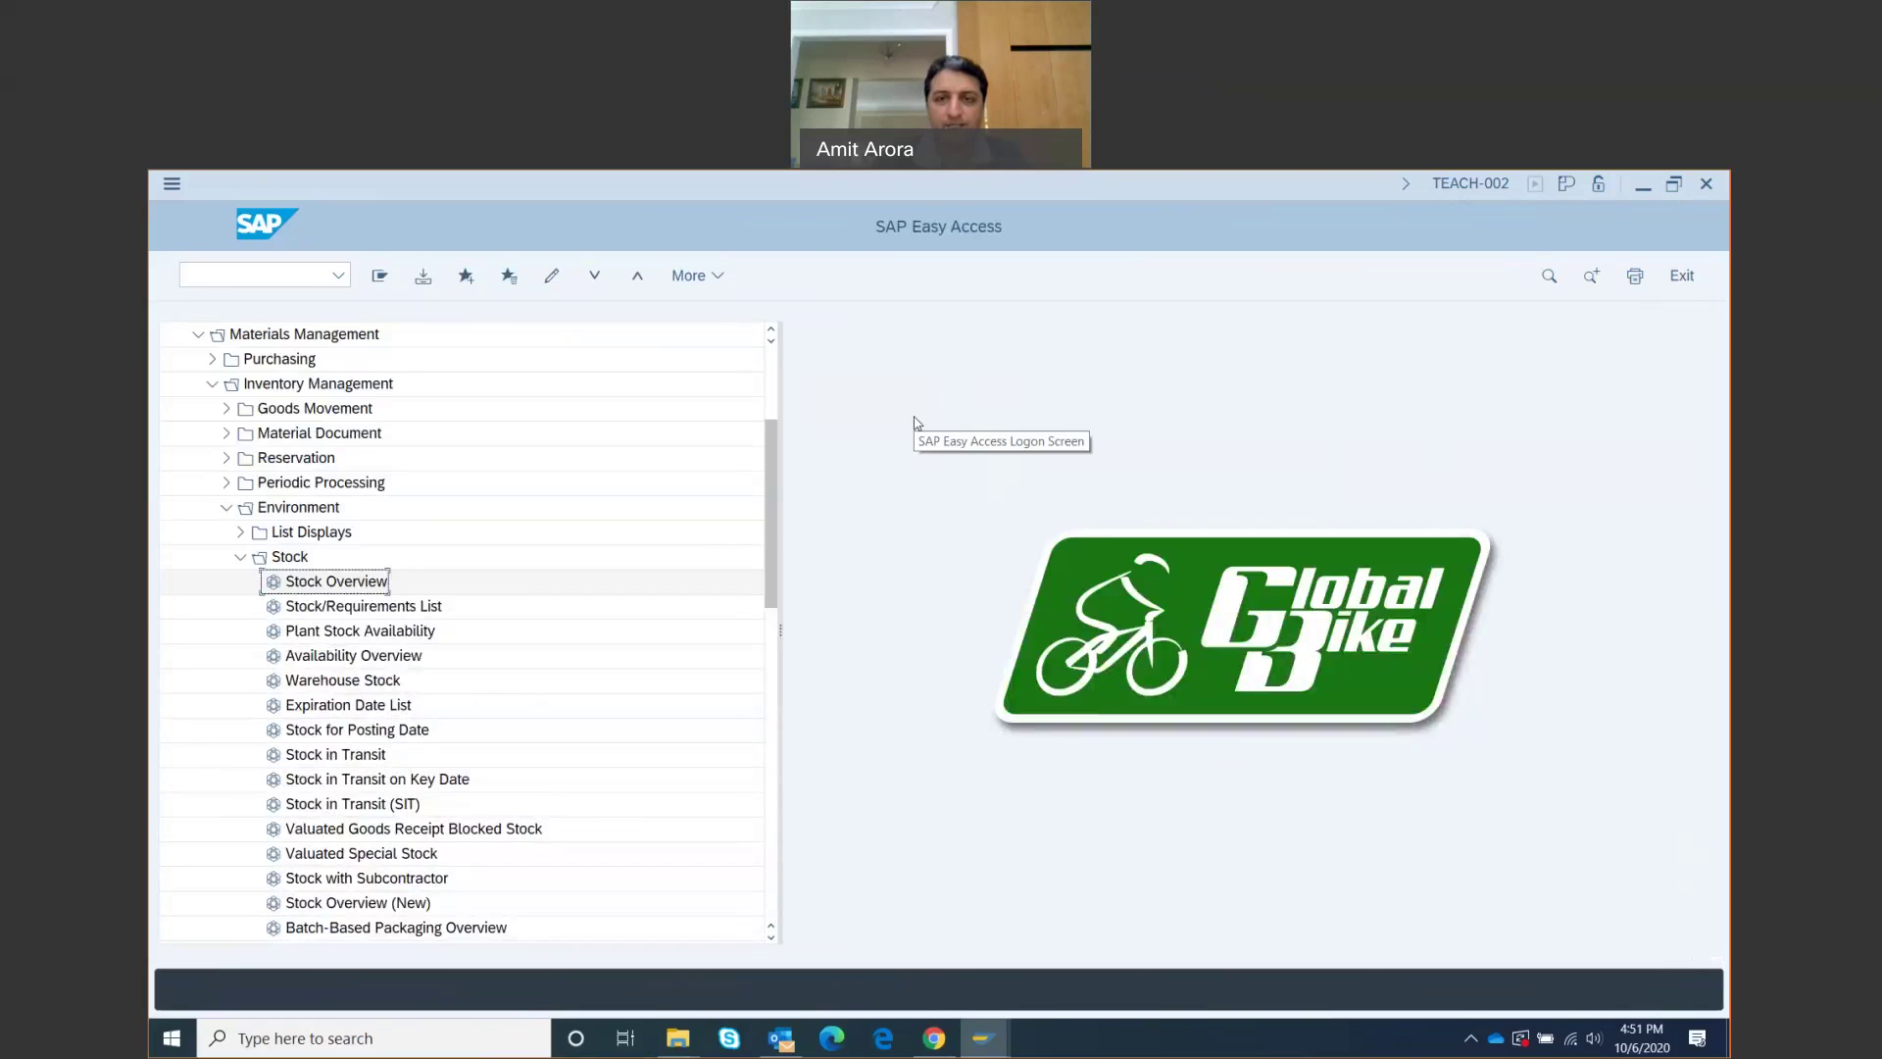